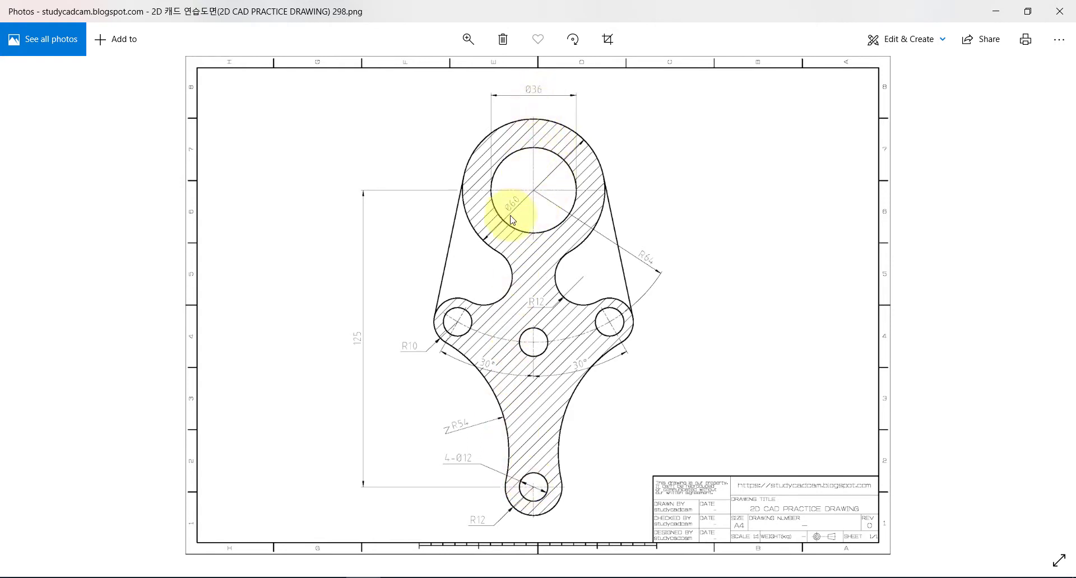
# Step: Switch to SOLIDWORKS, sketch a circle centred on the origin and dimension its diameter to 36 mm
pyautogui.hotkey('alt', 'Tab')
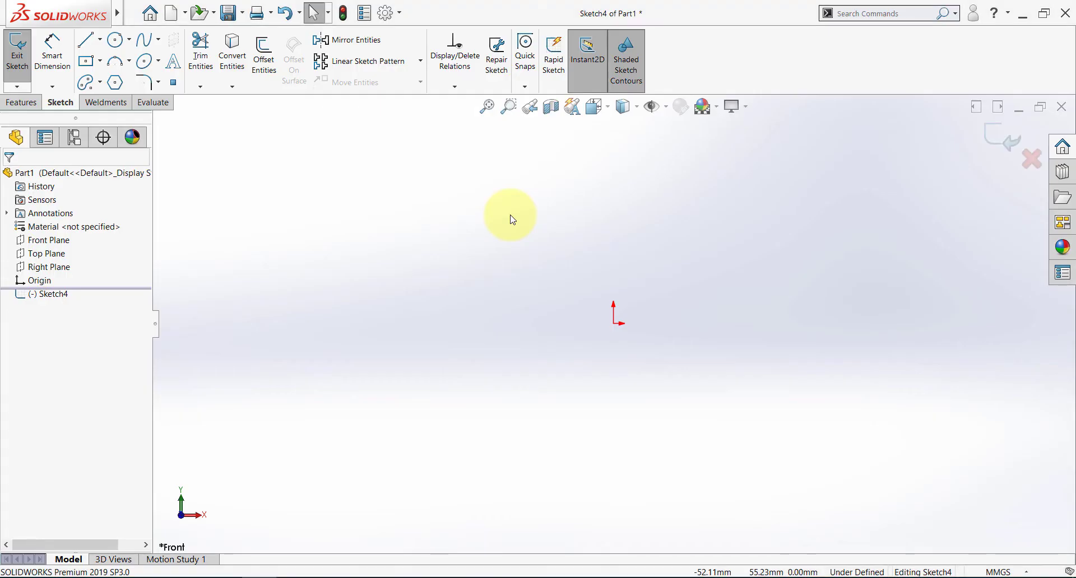
pyautogui.click(614, 323)
pyautogui.click(624, 380)
pyautogui.click(50, 52)
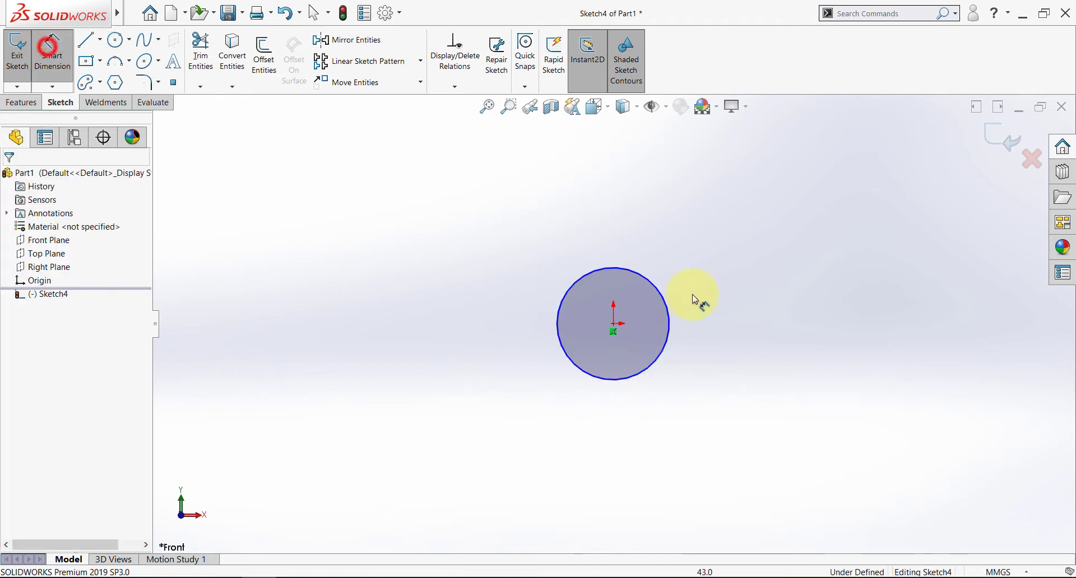
pyautogui.click(649, 281)
pyautogui.click(741, 319)
pyautogui.write('36')
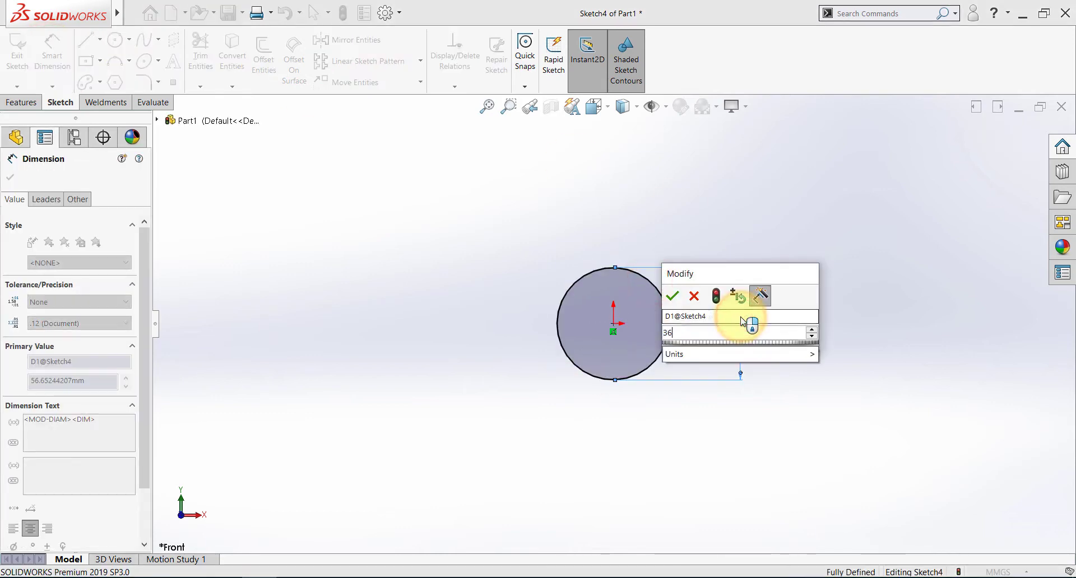
pyautogui.press('Return')
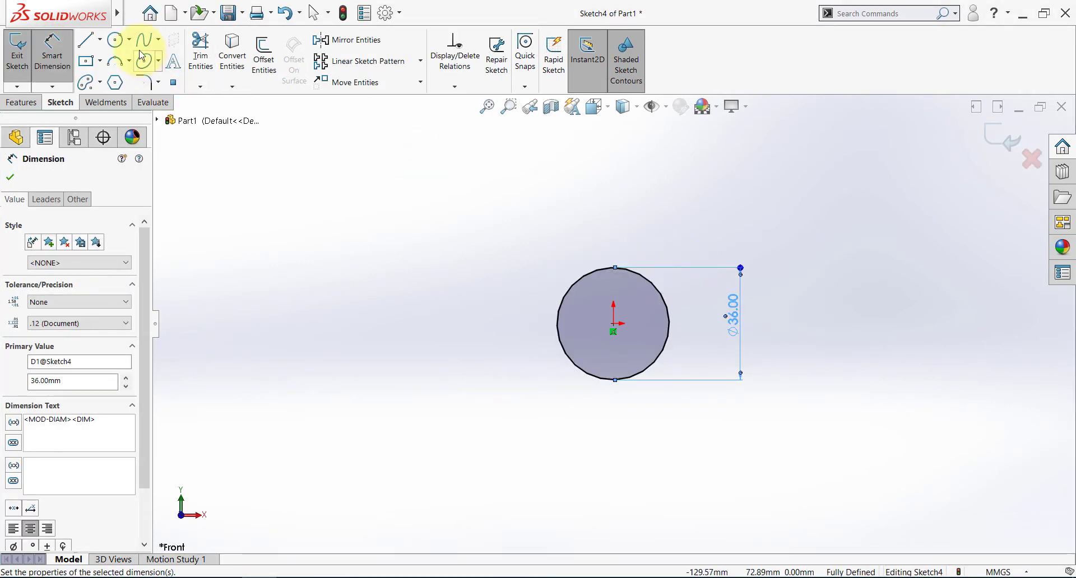
# Step: Sketch a larger concentric circle around the 36 mm circle and dimension its diameter to 60 mm
pyautogui.click(116, 39)
pyautogui.click(614, 324)
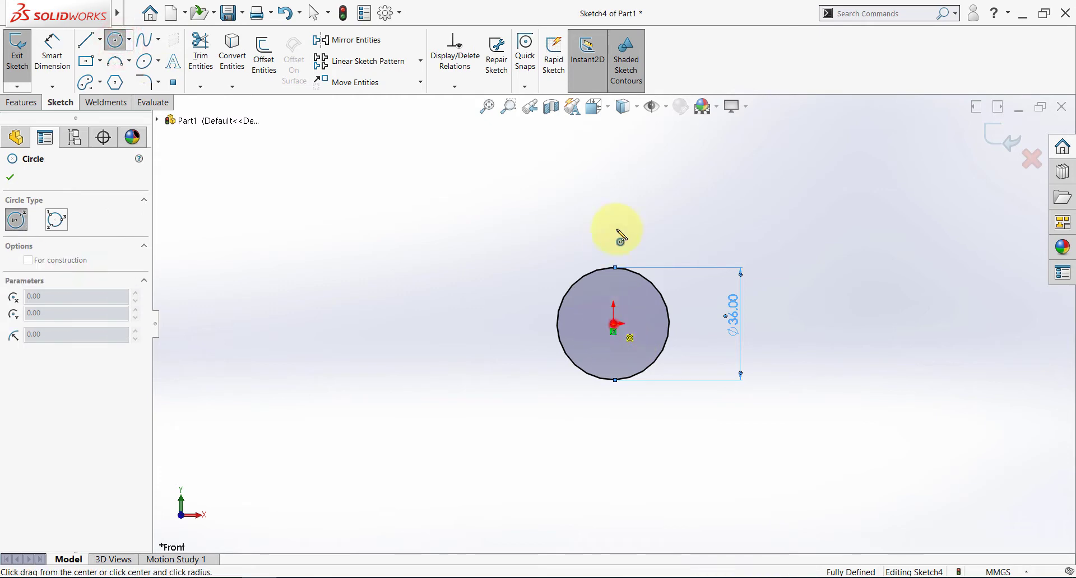
pyautogui.click(616, 227)
pyautogui.click(57, 46)
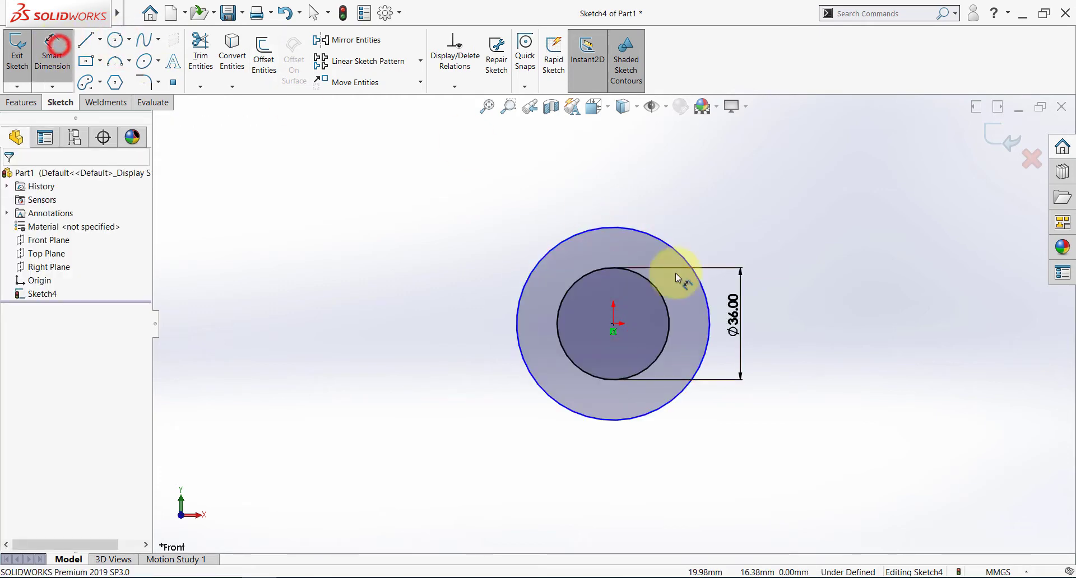
pyautogui.click(667, 241)
pyautogui.click(782, 312)
pyautogui.write('60')
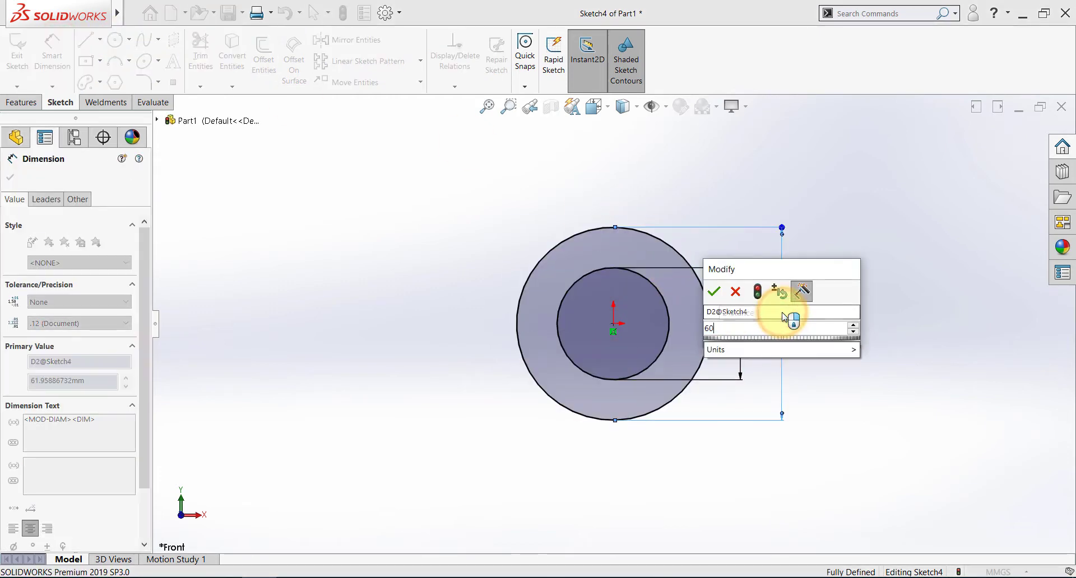
pyautogui.press('Return')
# Step: Check the reference drawing in Photos, return to SOLIDWORKS and sketch a third concentric circle with a radius of about 54 mm
pyautogui.scroll(3, 633, 181)
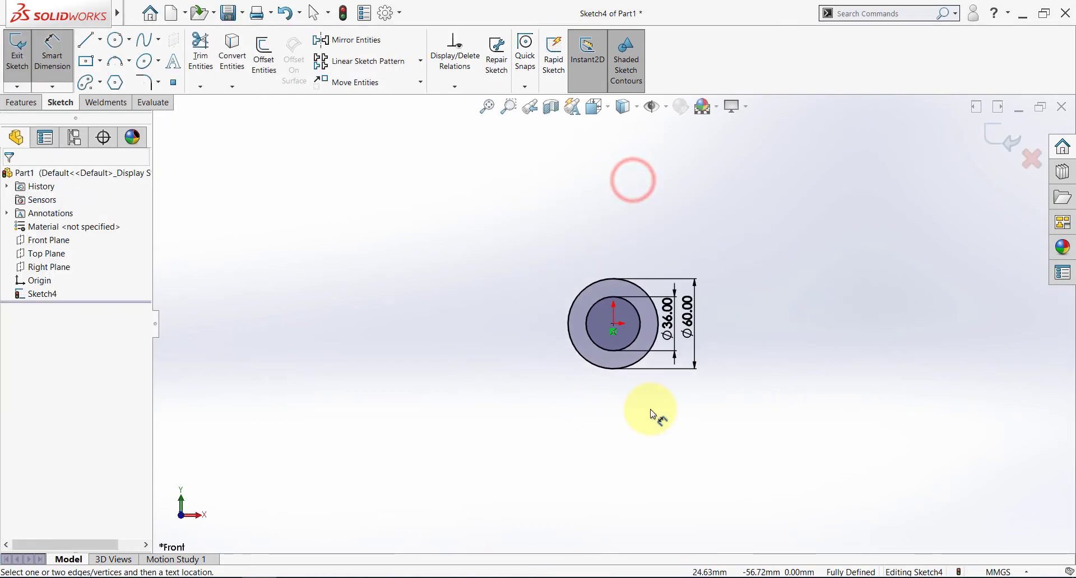
pyautogui.scroll(-2, 650, 418)
pyautogui.hotkey('alt', 'Tab')
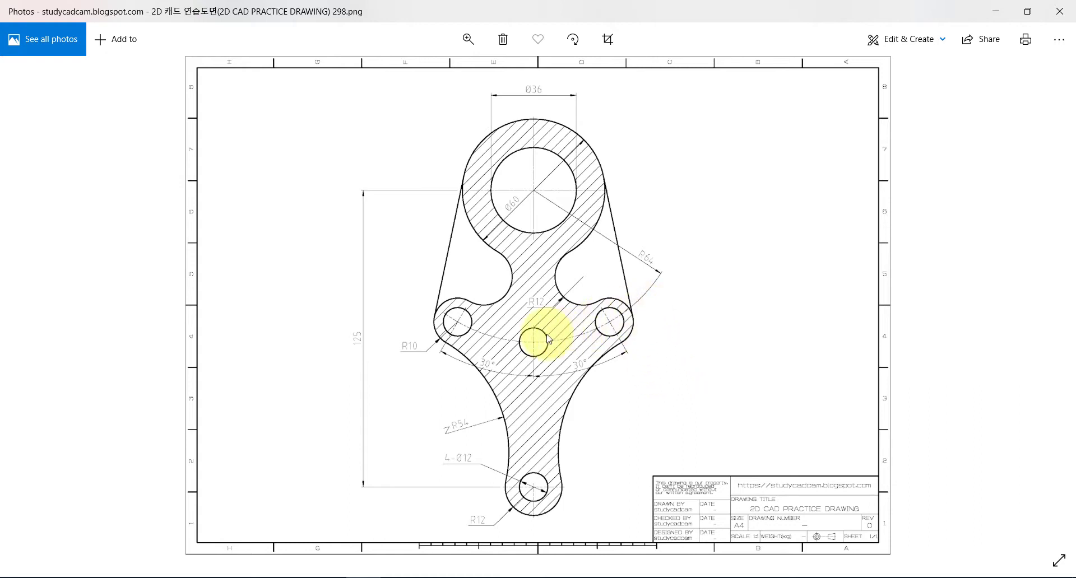
pyautogui.hotkey('alt', 'Tab')
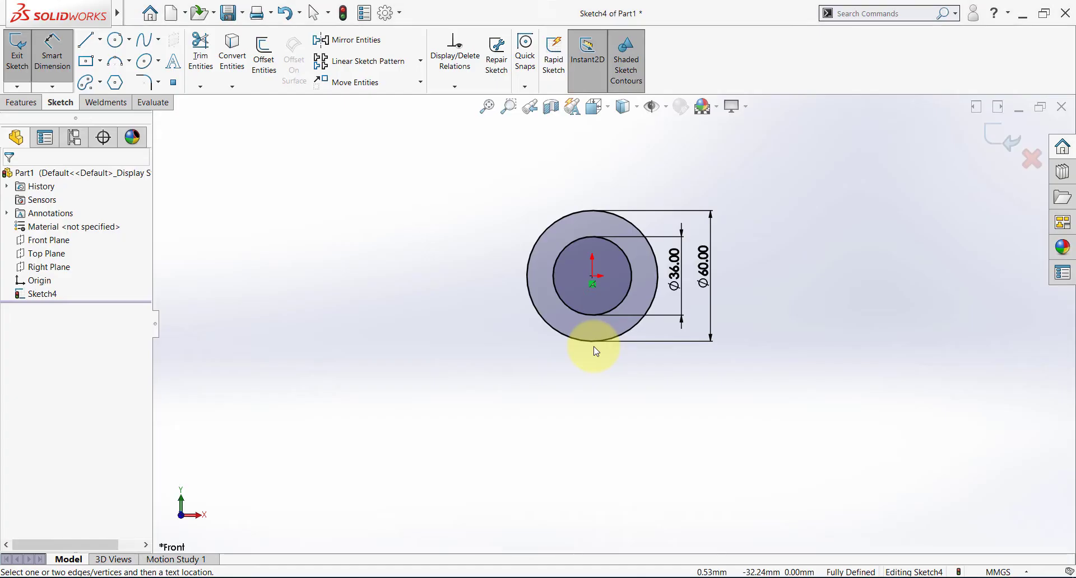
pyautogui.click(115, 40)
pyautogui.click(593, 276)
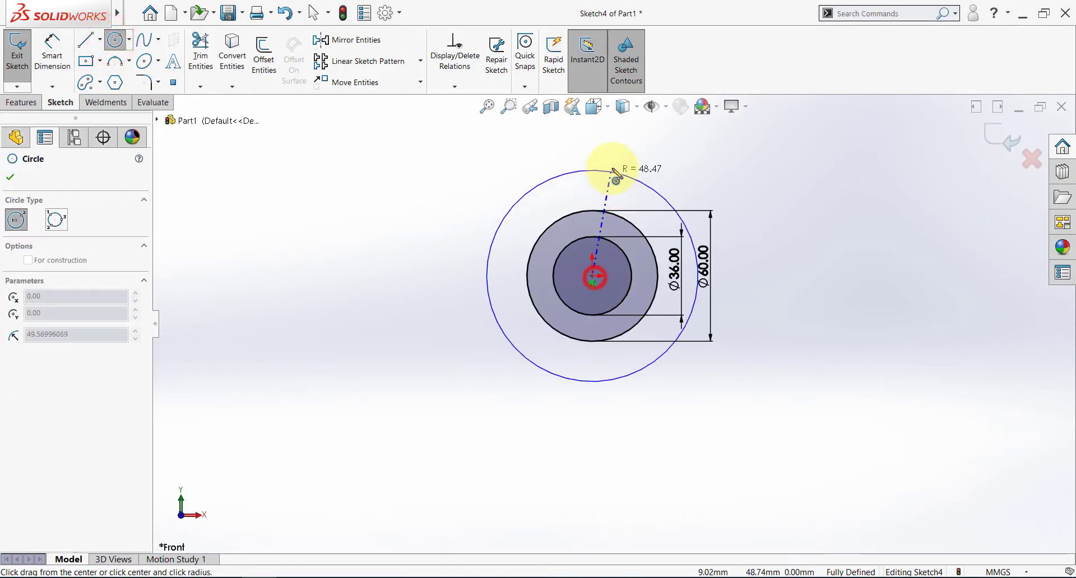
pyautogui.click(611, 160)
# Step: Draw a vertical centerline from the origin down to the lowest point of the outermost circle
pyautogui.click(99, 39)
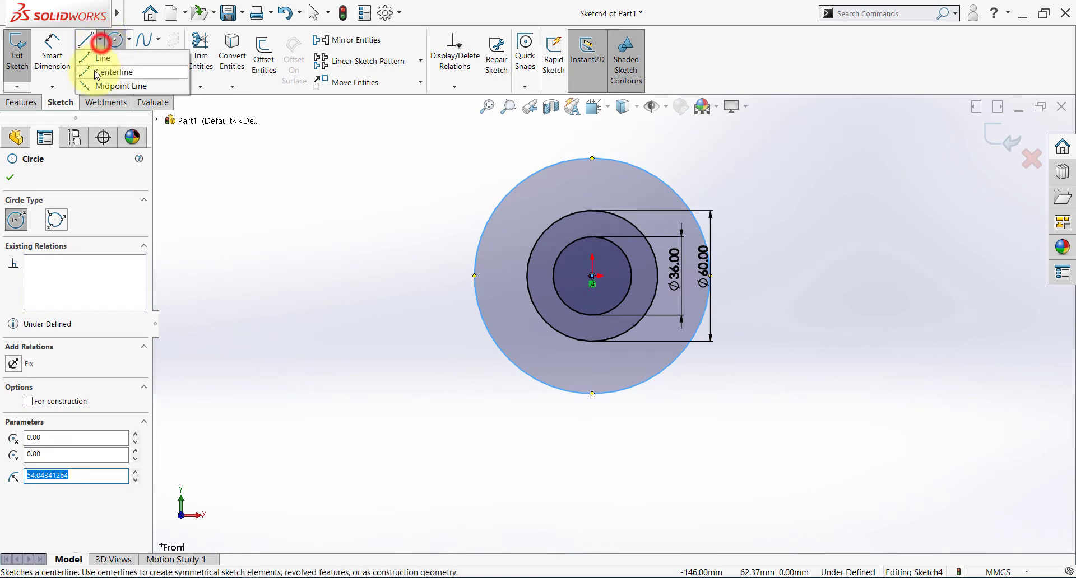
pyautogui.click(94, 72)
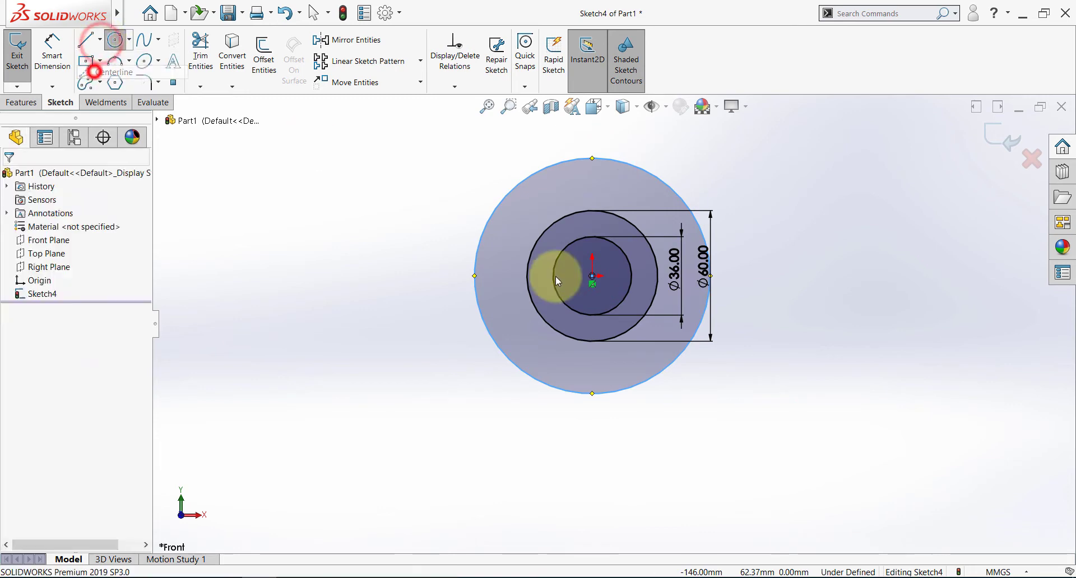
pyautogui.click(593, 276)
pyautogui.click(593, 392)
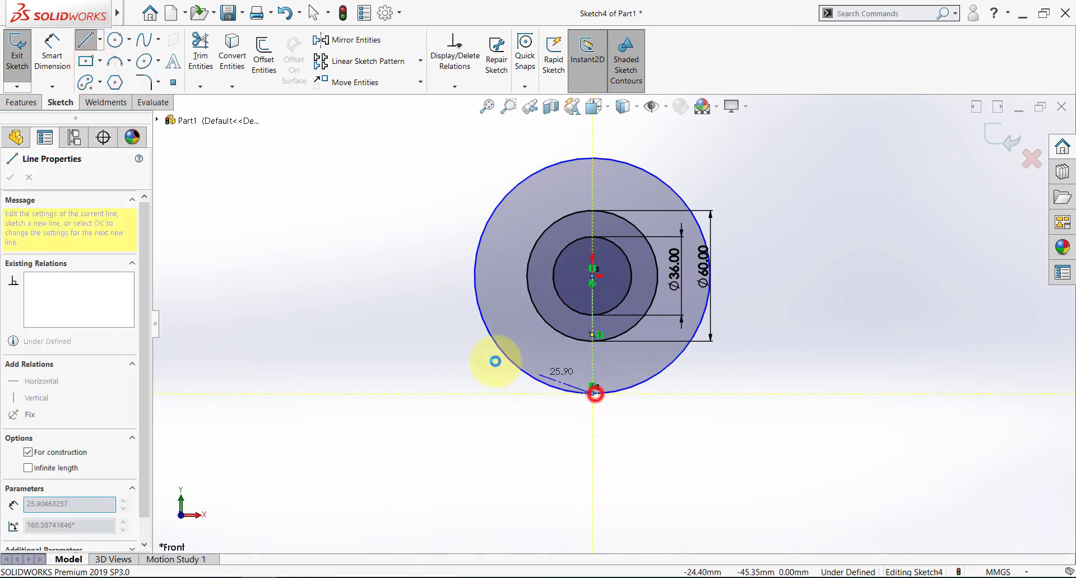
pyautogui.press('Escape')
# Step: Draw a second centerline from the origin diagonally down and left, ending on the outermost circle
pyautogui.click(99, 40)
pyautogui.click(95, 72)
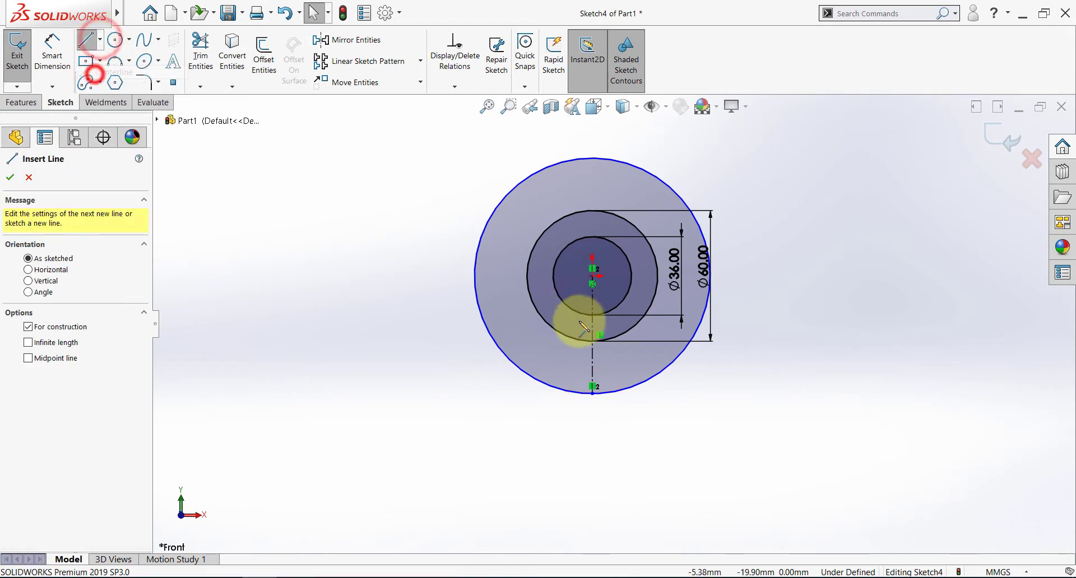
pyautogui.click(592, 276)
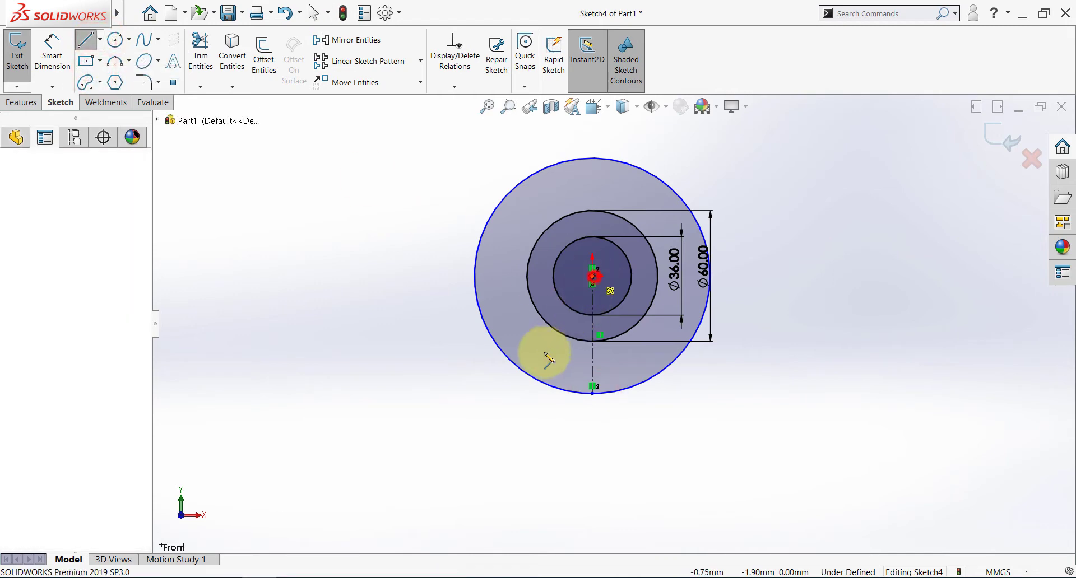
pyautogui.click(521, 371)
pyautogui.press('Escape')
# Step: Check the R64 arc in the reference drawing and dimension the outermost circle's diameter as 64*2 mm
pyautogui.hotkey('alt', 'Tab')
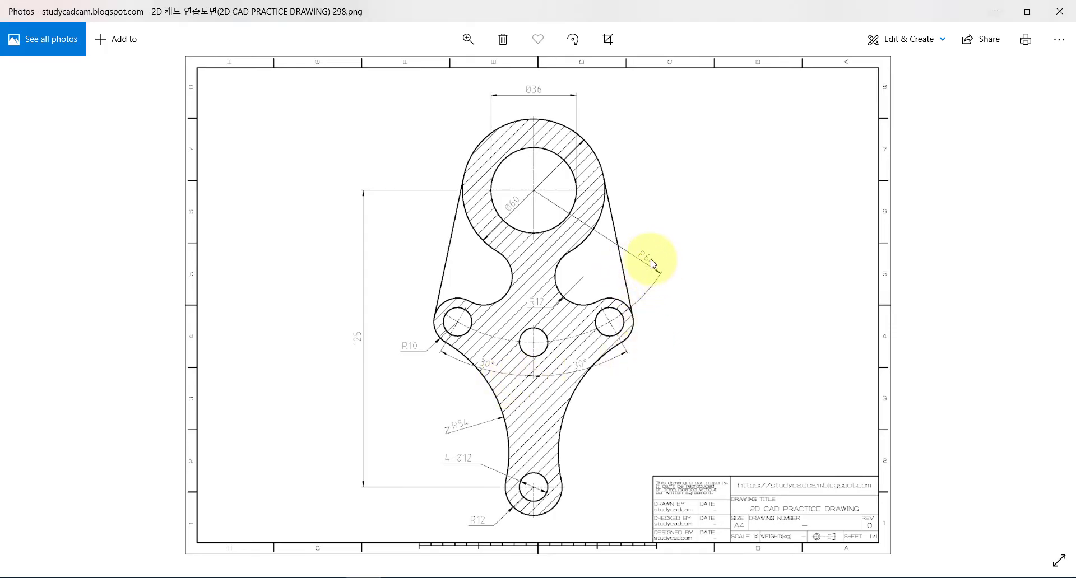
pyautogui.hotkey('alt', 'Tab')
pyautogui.click(50, 50)
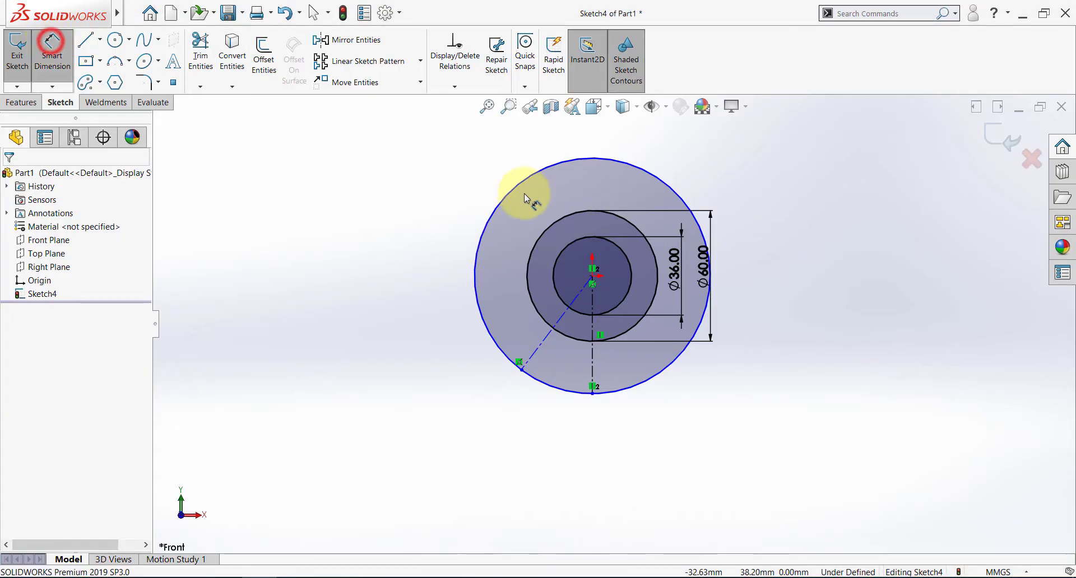
pyautogui.click(517, 183)
pyautogui.click(409, 254)
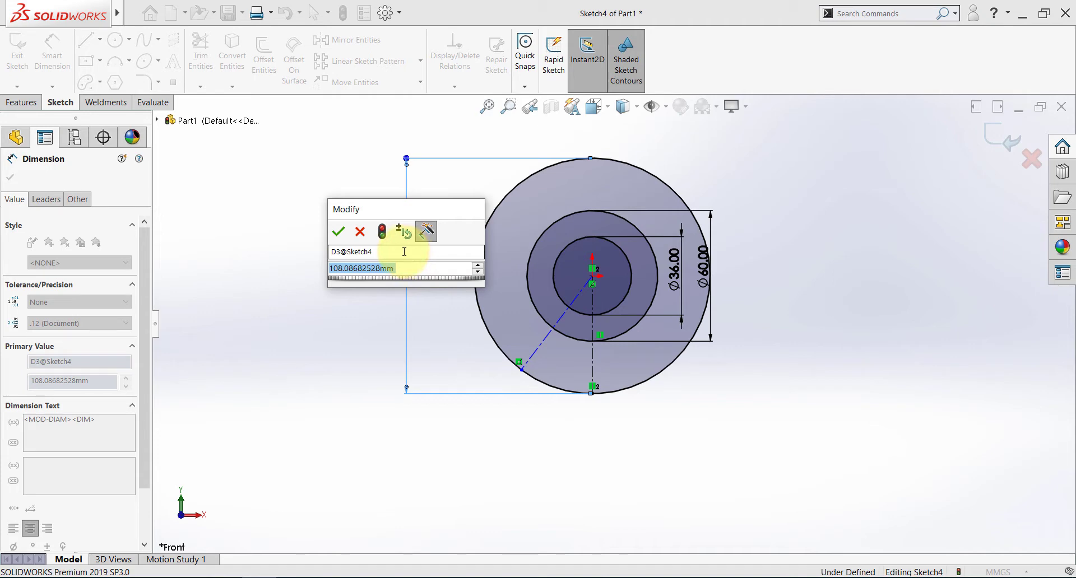
pyautogui.moveTo(392, 205); pyautogui.dragTo(266, 217)
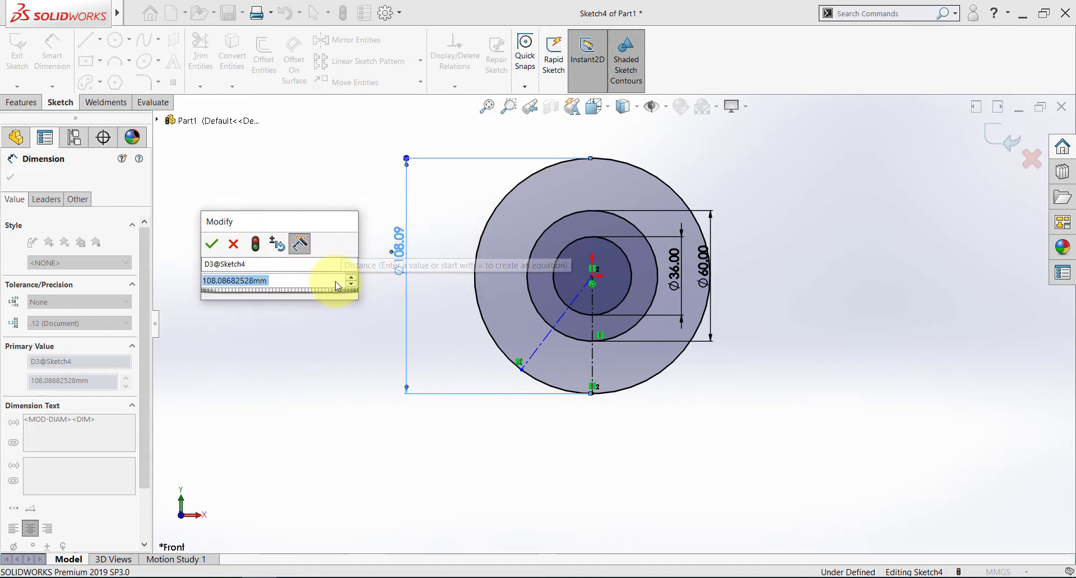
pyautogui.write('64*')
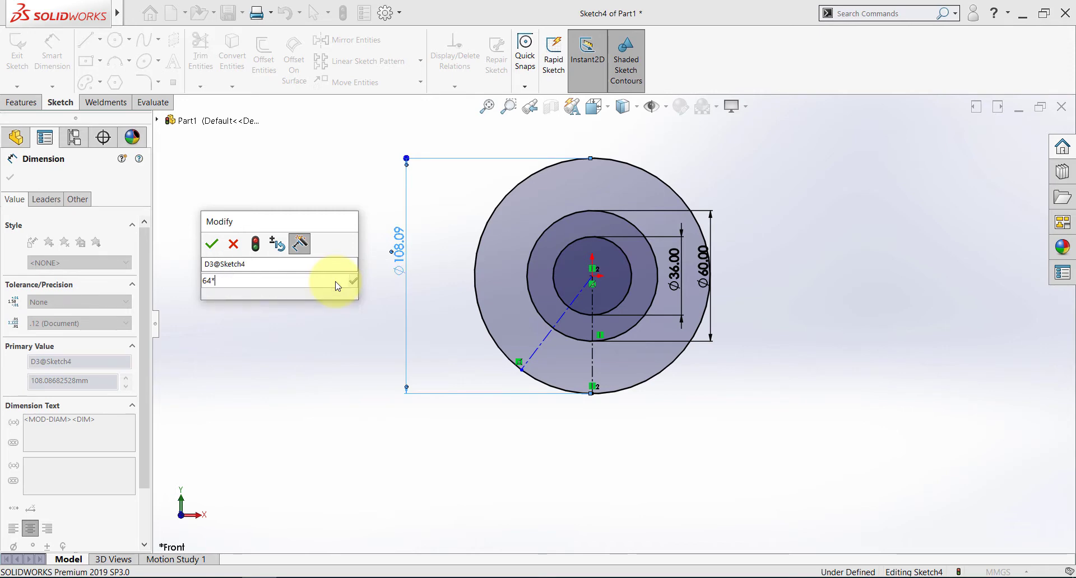
pyautogui.write('2')
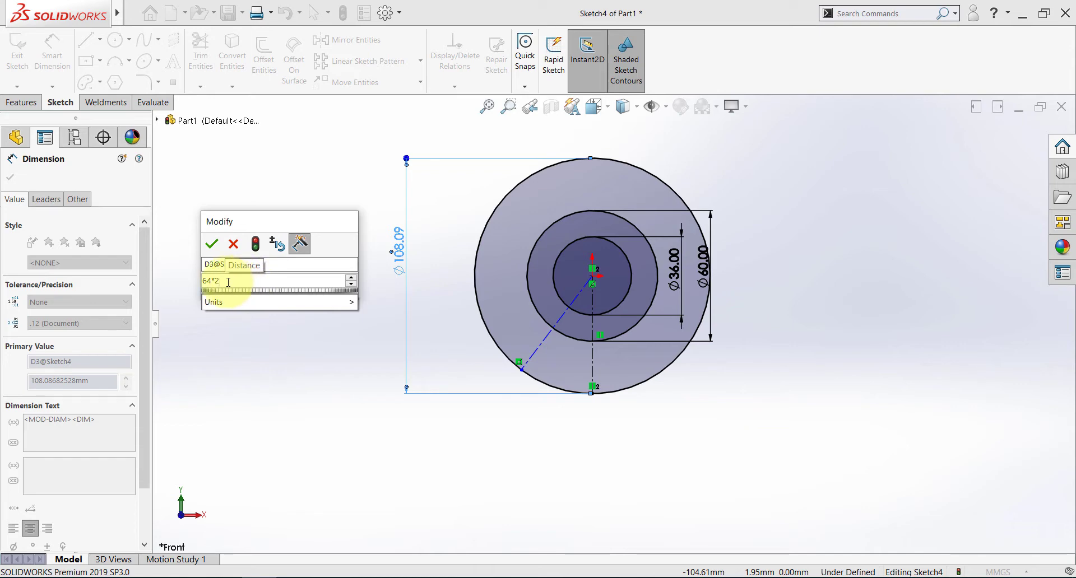
pyautogui.moveTo(216, 296)
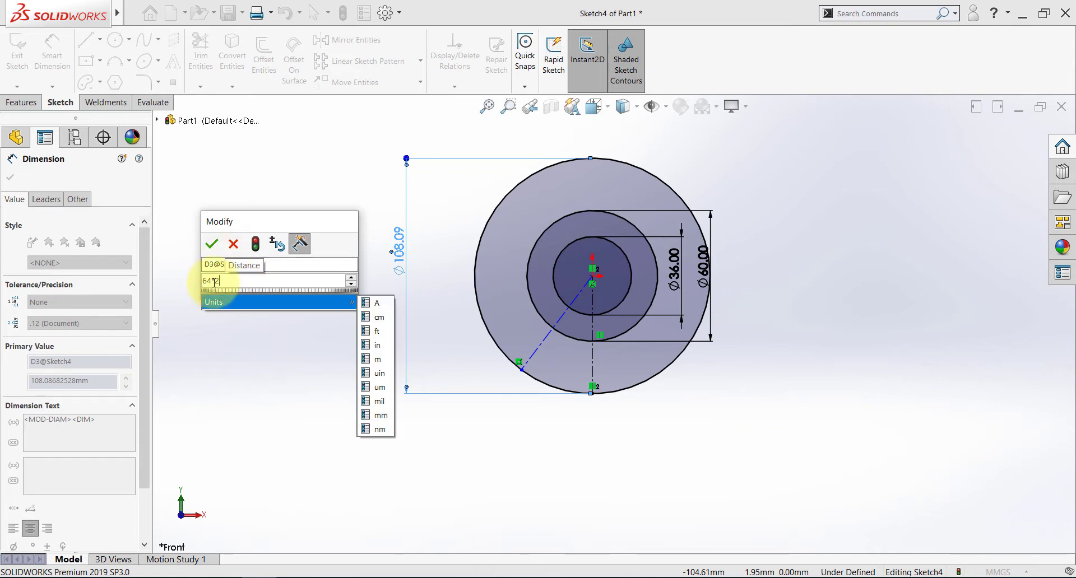
pyautogui.click(212, 245)
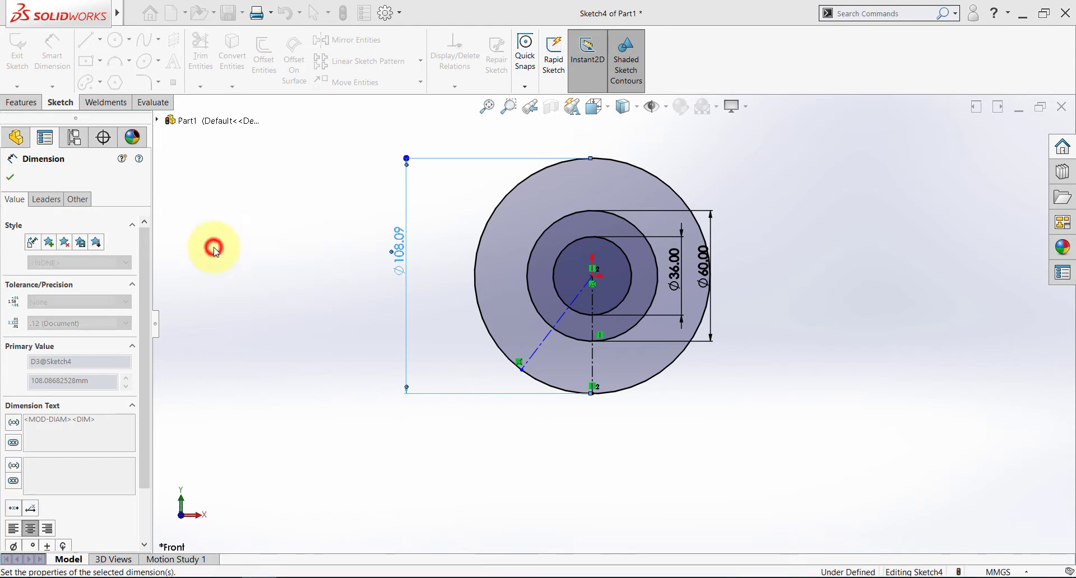
pyautogui.click(263, 298)
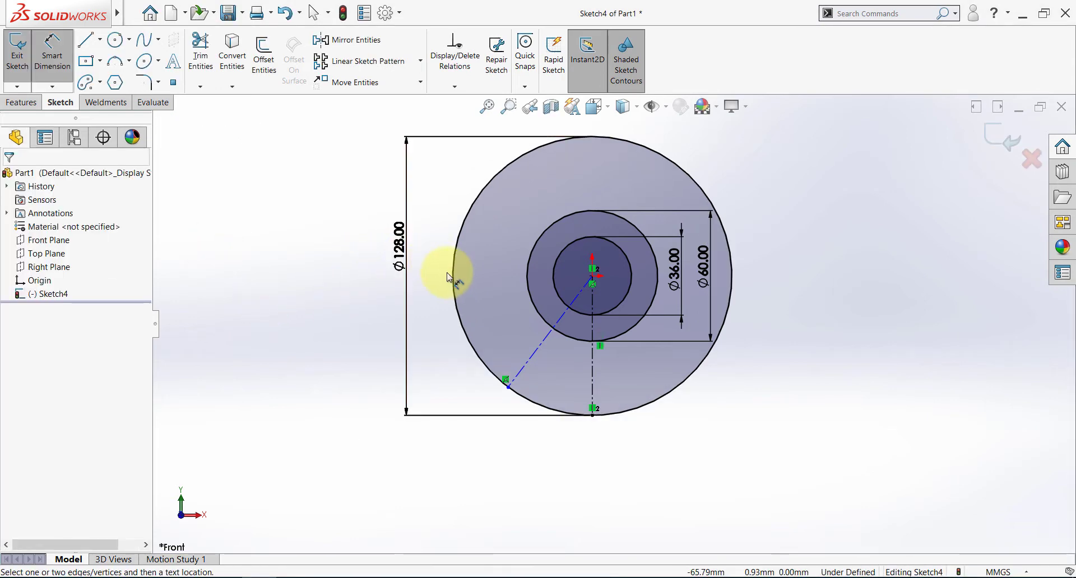
# Step: Check the hole angle in the reference drawing and dimension the angle between the two centerlines to 30°
pyautogui.hotkey('alt', 'Tab')
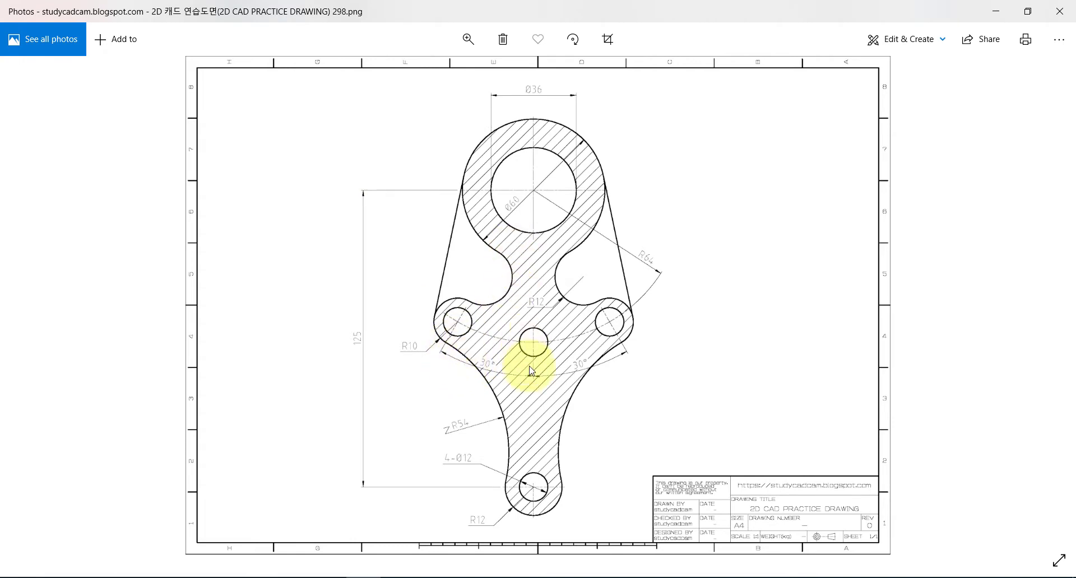
pyautogui.hotkey('alt', 'Tab')
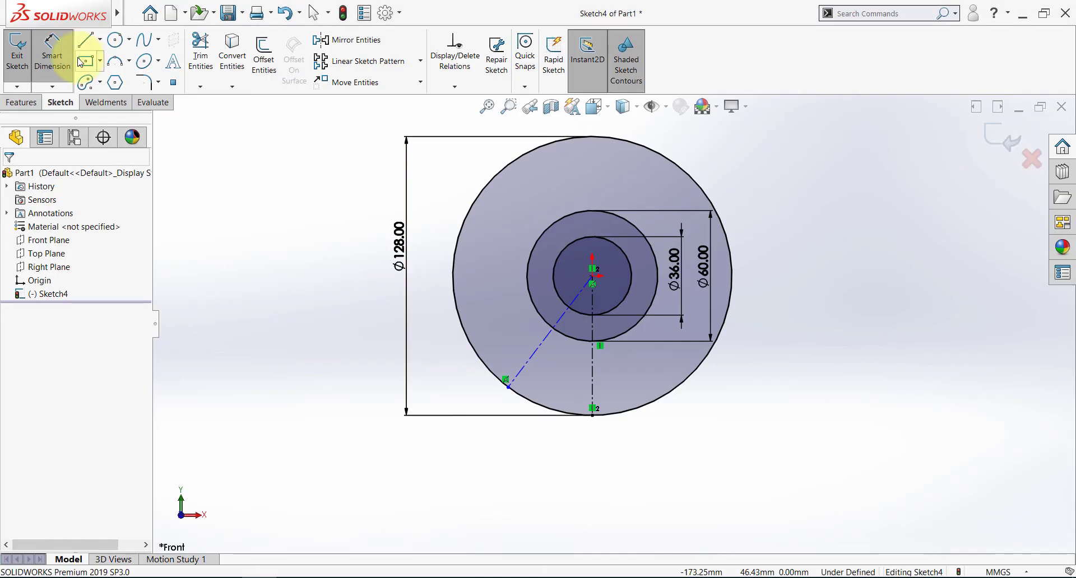
pyautogui.click(540, 348)
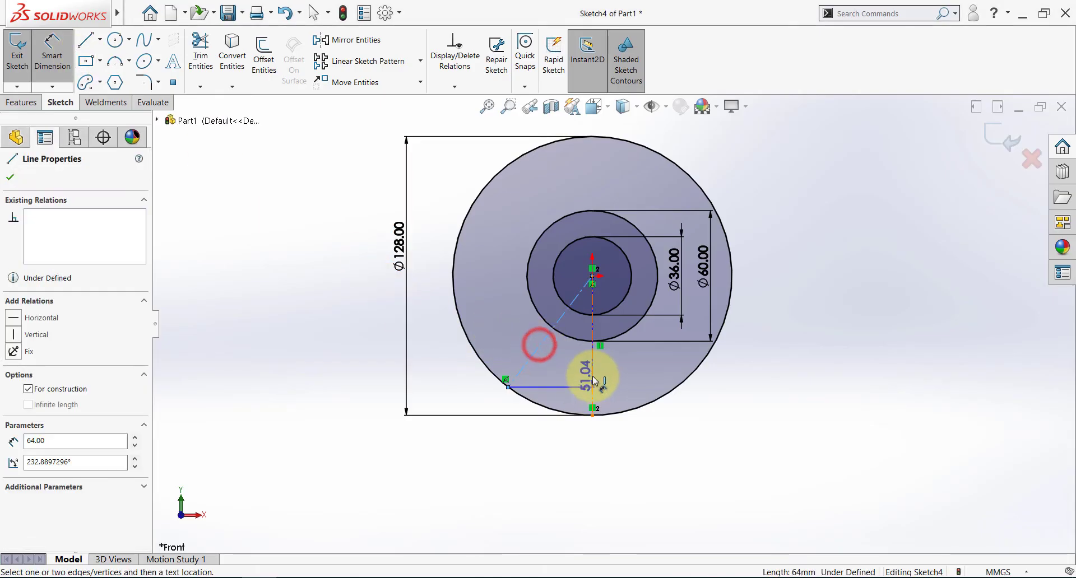
pyautogui.click(590, 375)
pyautogui.click(585, 381)
pyautogui.write('30')
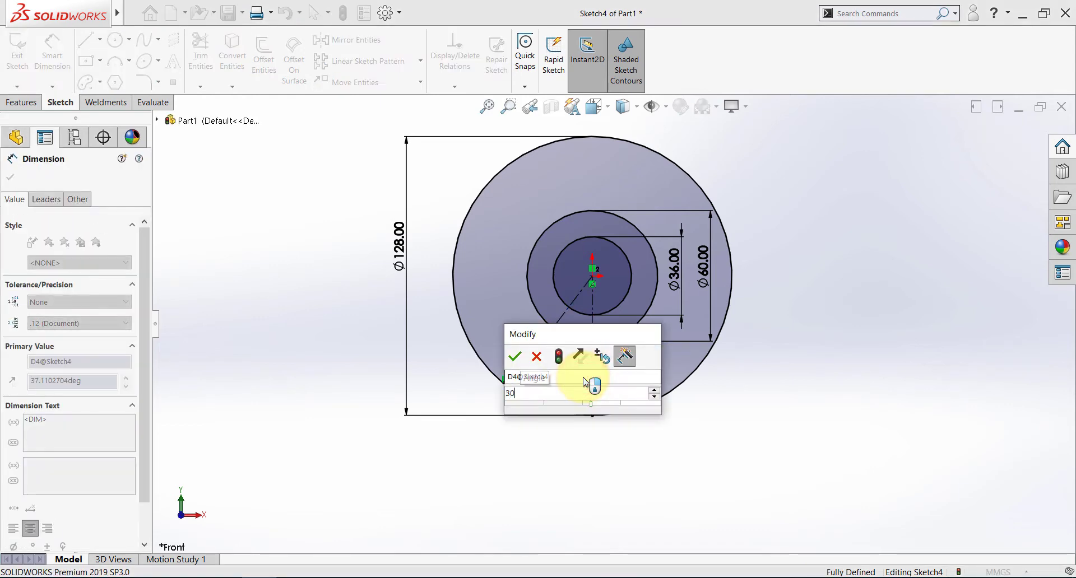
pyautogui.press('Return')
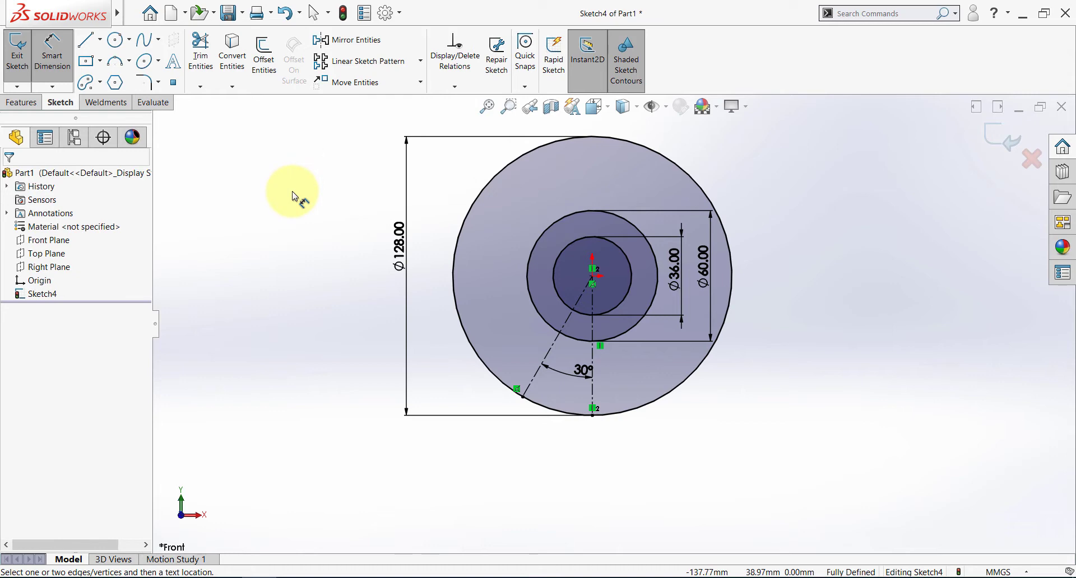
pyautogui.click(61, 61)
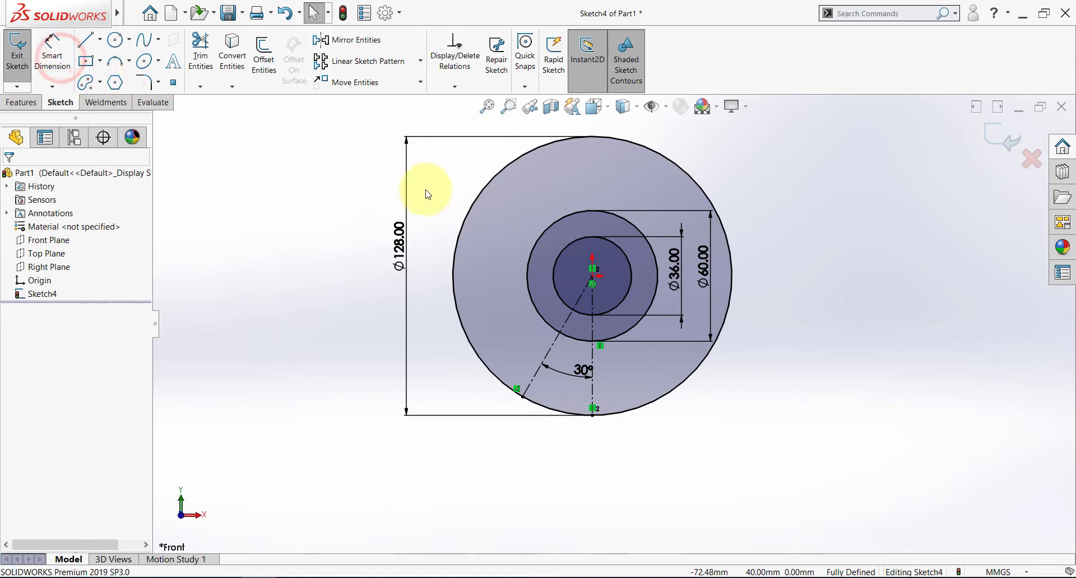
# Step: Convert the outermost 128 mm circle to construction geometry
pyautogui.click(483, 188)
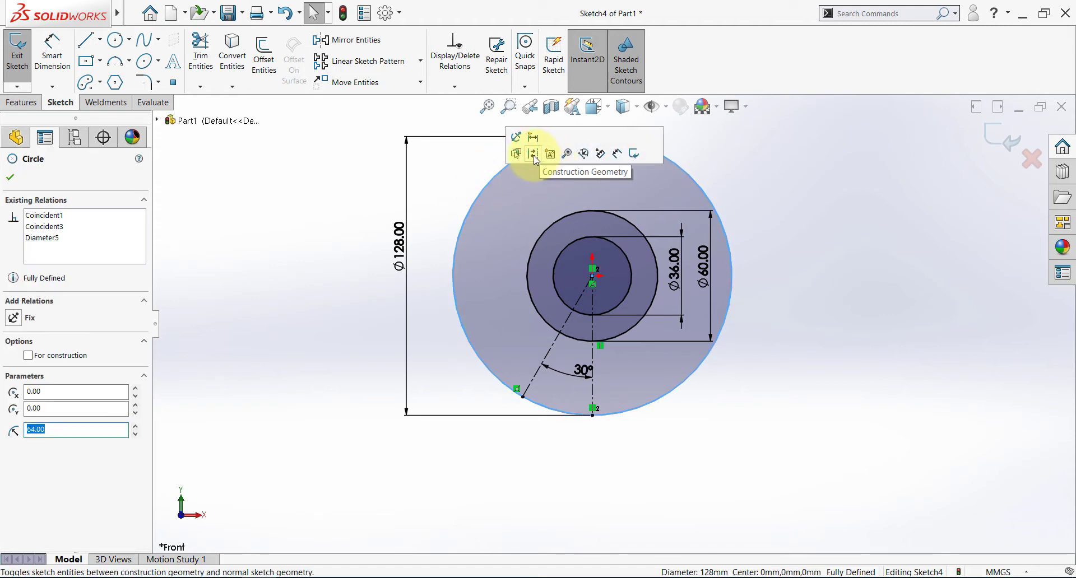
pyautogui.click(28, 357)
pyautogui.click(201, 321)
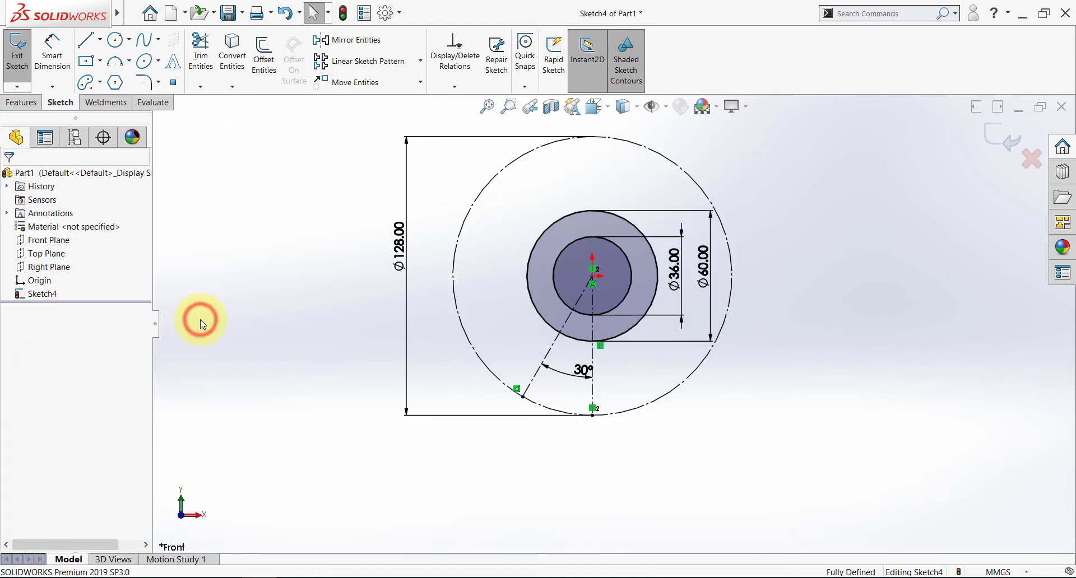
# Step: Sketch a small circle with a radius of about 8.6 mm centred on the angled centerline's outer endpoint
pyautogui.click(116, 41)
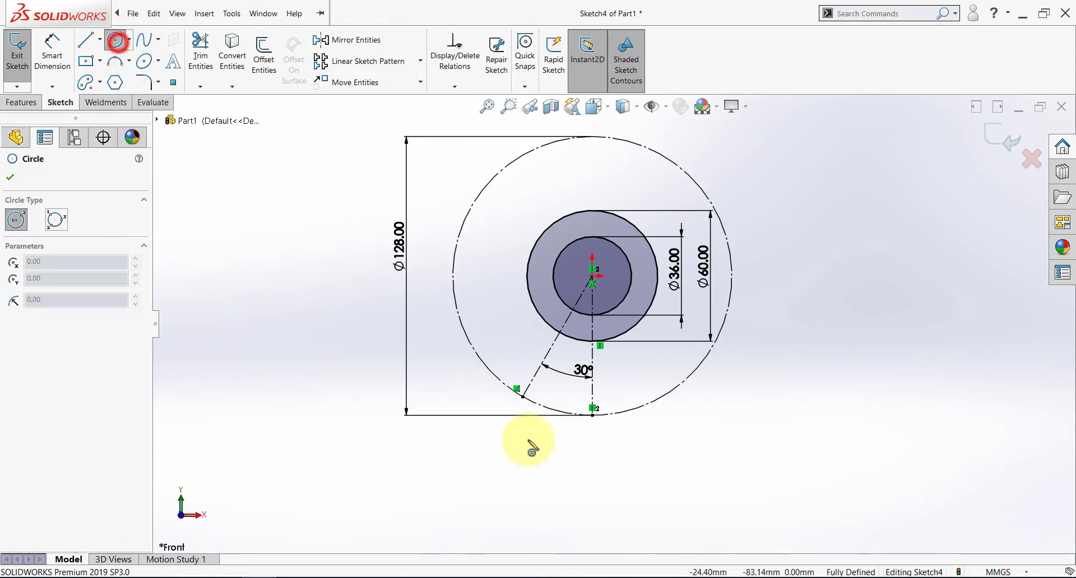
pyautogui.click(522, 397)
pyautogui.click(522, 416)
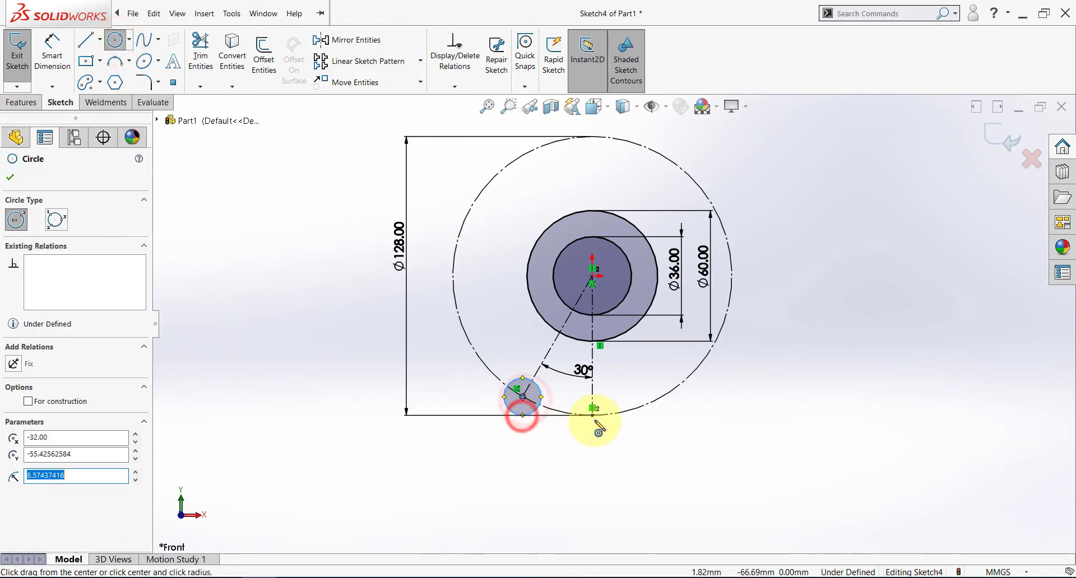
# Step: Sketch a circle with a radius of about 8.1 mm centred on the vertical centerline's lower endpoint
pyautogui.click(592, 415)
pyautogui.click(590, 432)
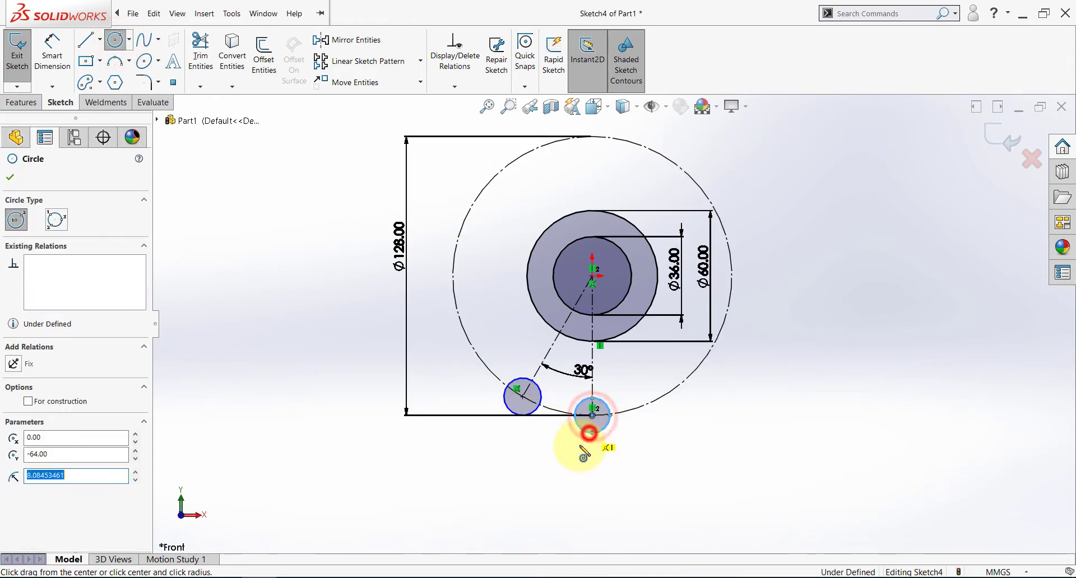
pyautogui.click(116, 40)
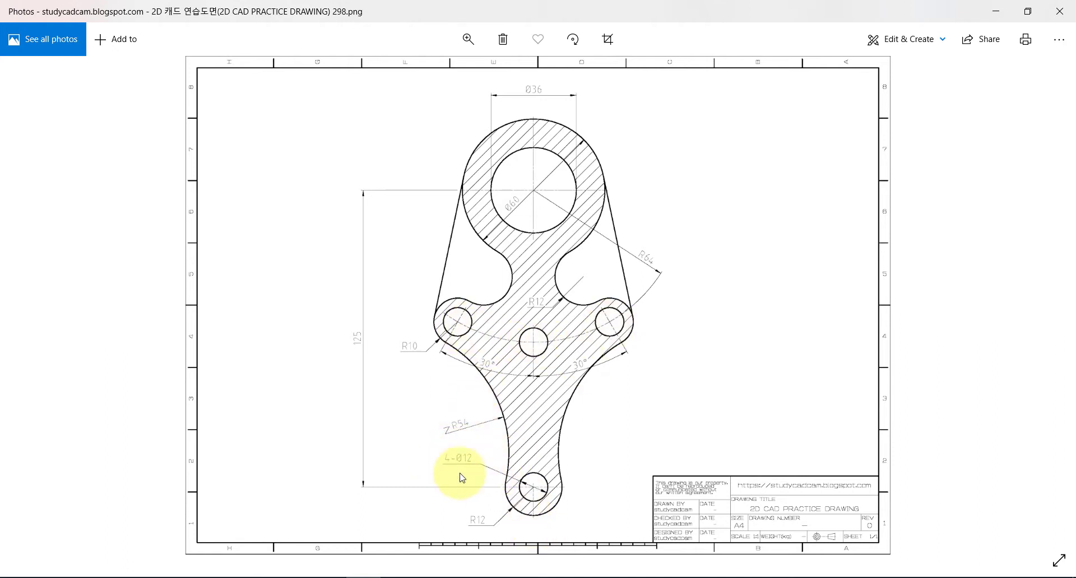
# Step: Return from the reference drawing to the sketch and dimension the diameter of the circle on the angled centerline as 12 mm
pyautogui.hotkey('alt', 'Tab')
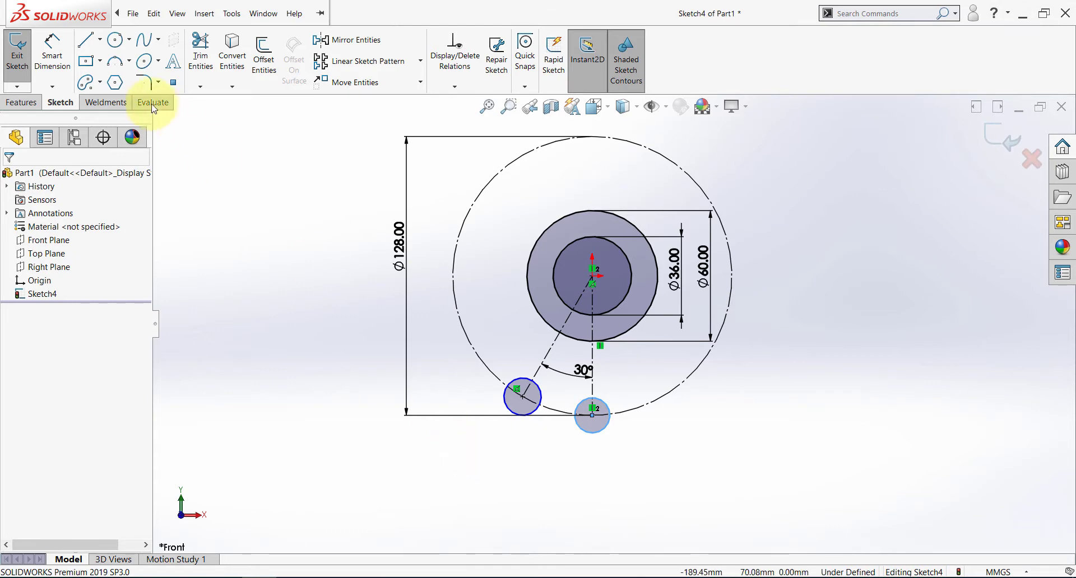
pyautogui.click(53, 49)
pyautogui.click(514, 413)
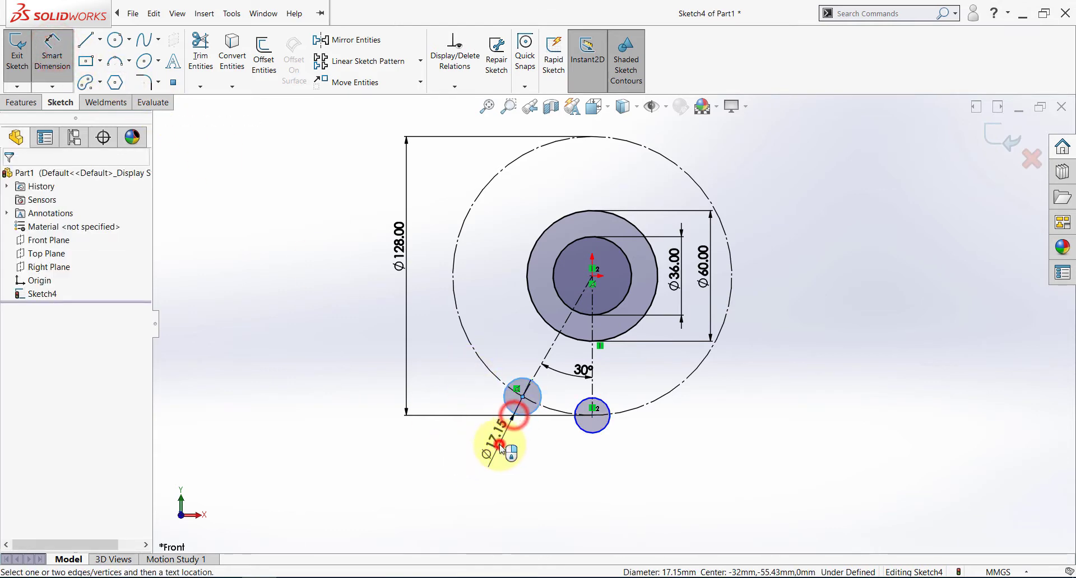
pyautogui.click(499, 445)
pyautogui.write('12')
pyautogui.press('Return')
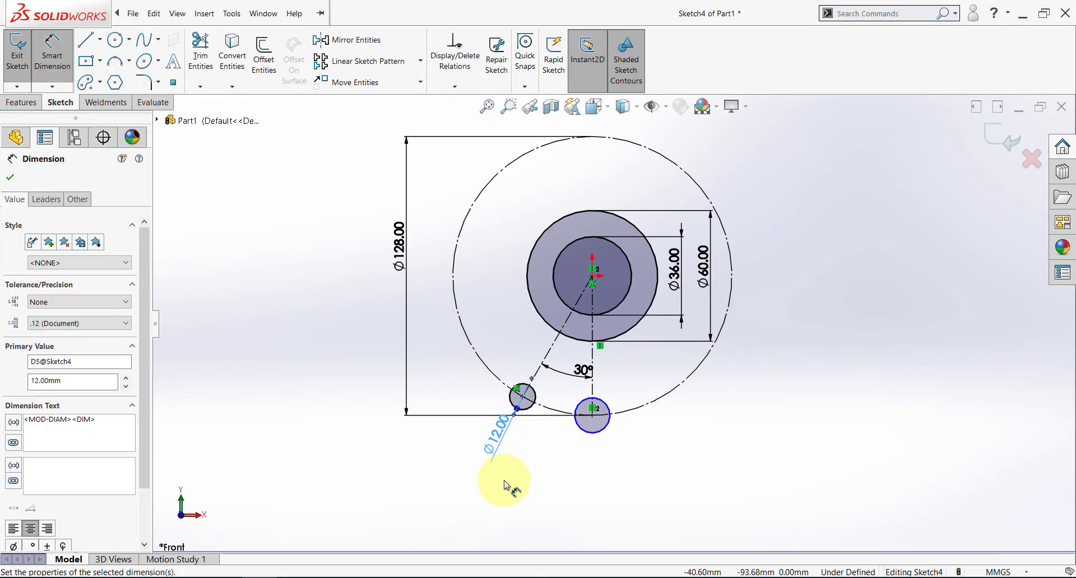
pyautogui.click(296, 317)
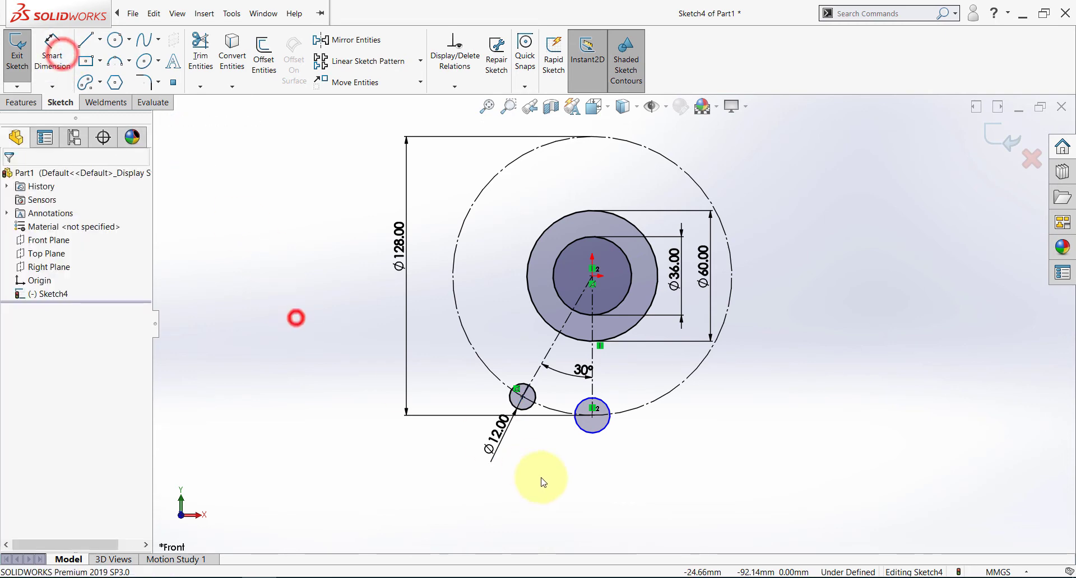
# Step: Add an equal relation between the 12 mm circle and the circle on the vertical centerline
pyautogui.click(530, 409)
pyautogui.keyDown('ctrl'); pyautogui.click(584, 432); pyautogui.keyUp('ctrl')
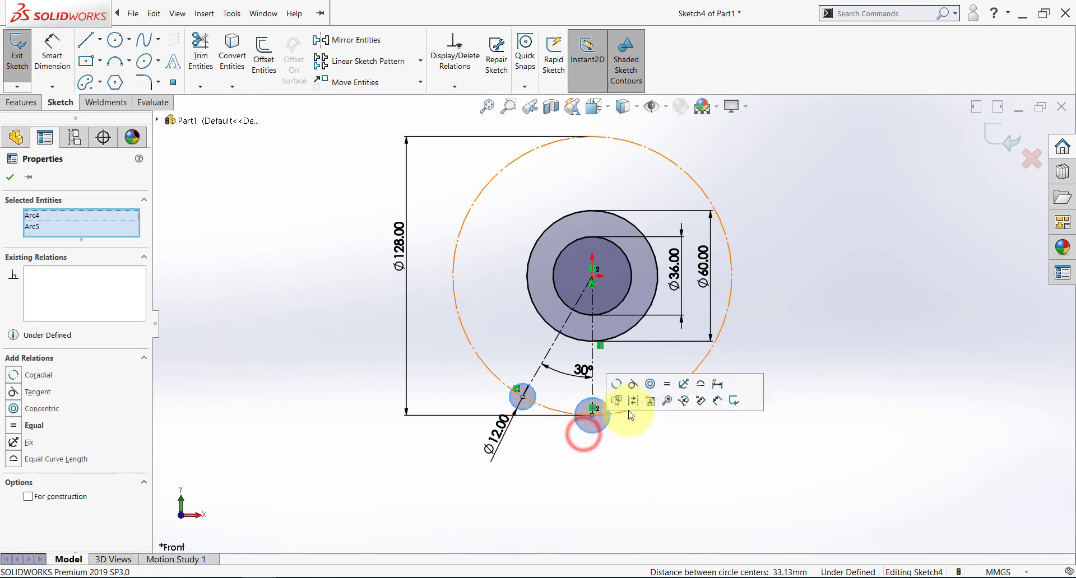
pyautogui.click(652, 391)
pyautogui.click(647, 505)
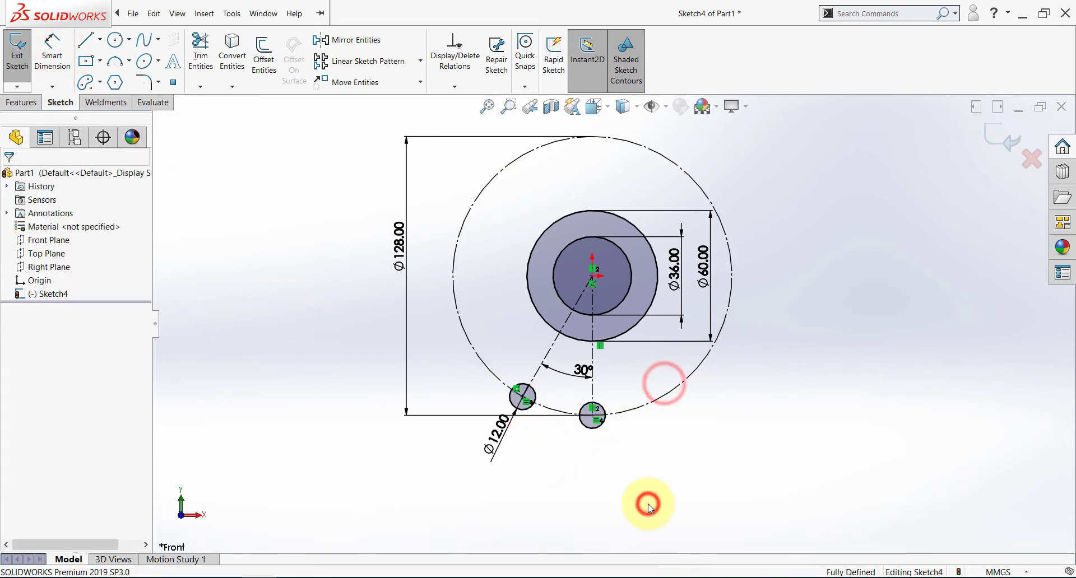
# Step: Check the reference drawing and sketch a circle with a radius of about 12.6 mm concentric with the angled centerline's 12 mm hole
pyautogui.hotkey('alt', 'Tab')
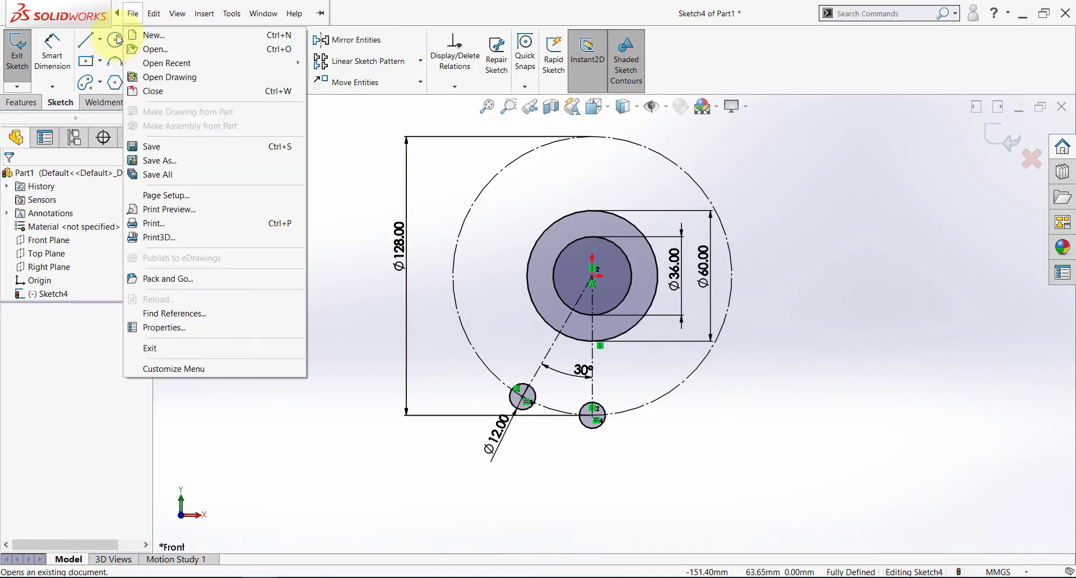
pyautogui.click(115, 39)
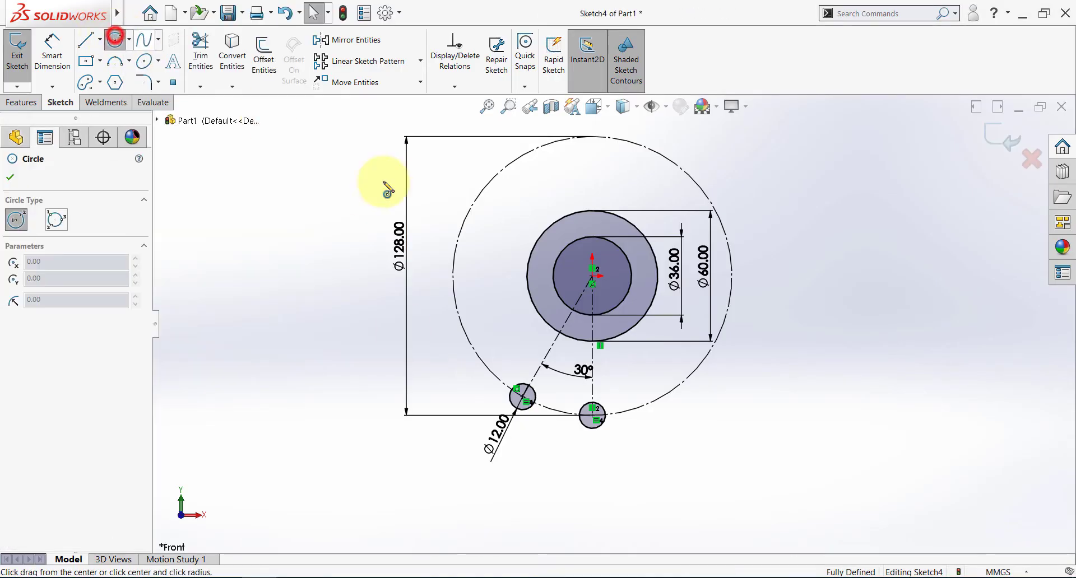
pyautogui.click(522, 397)
pyautogui.click(521, 368)
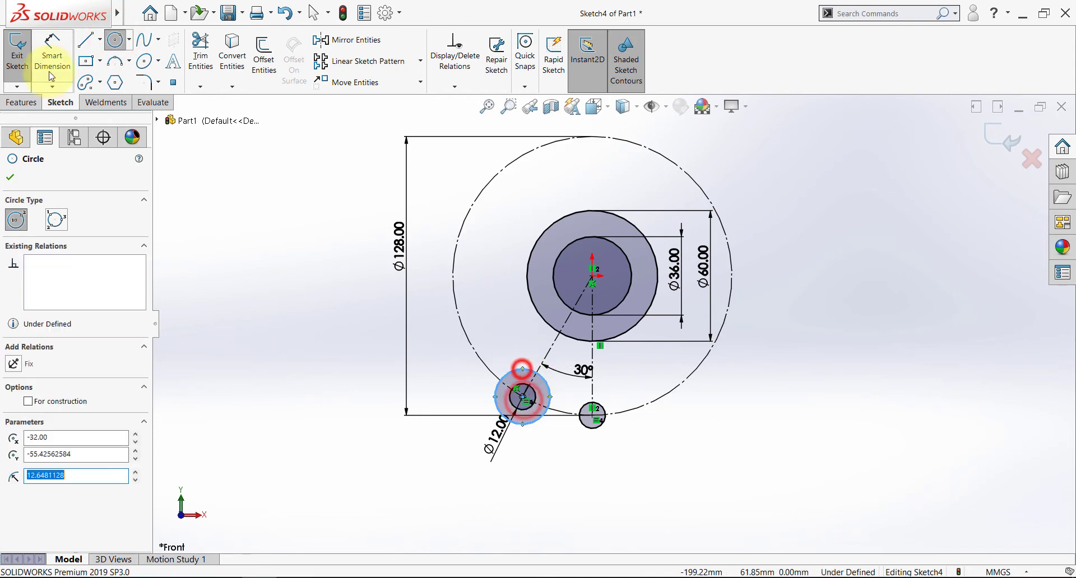
# Step: Dimension the diameter of the outer circle around the angled centerline's hole as 20 mm
pyautogui.click(46, 45)
pyautogui.click(496, 395)
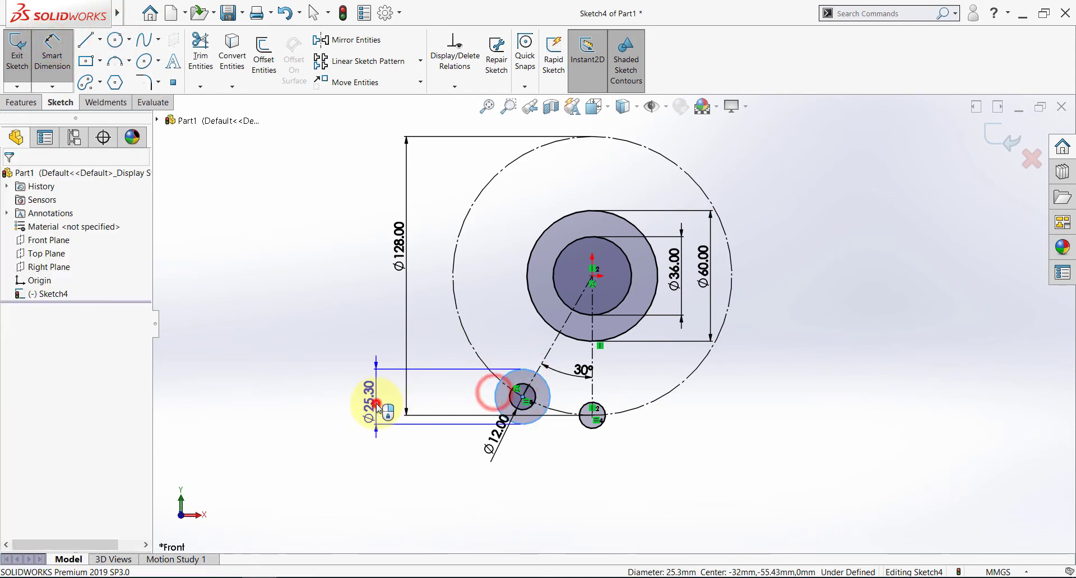
pyautogui.click(376, 404)
pyautogui.write('1')
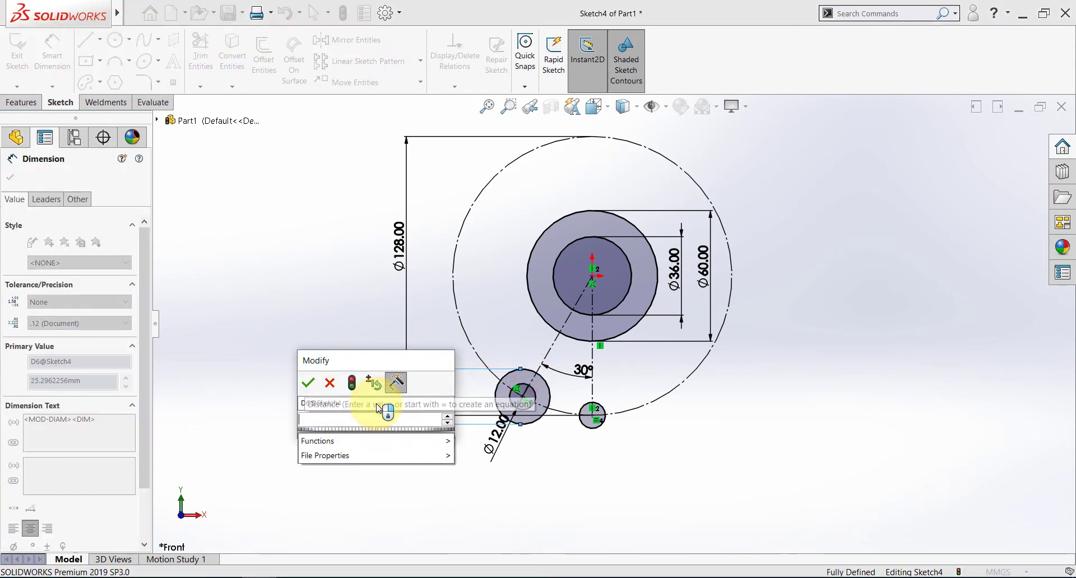
pyautogui.write('2')
pyautogui.press('BackSpace')
pyautogui.write('20')
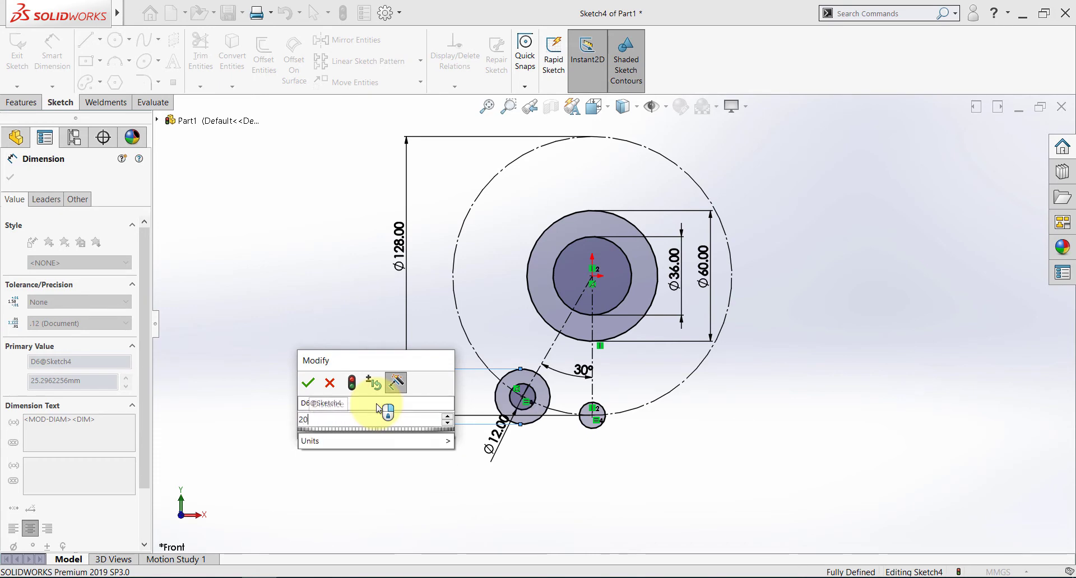
pyautogui.press('Return')
pyautogui.click(328, 408)
# Step: Check the reference drawing and sketch a three-point arc with a radius of about 8.9 mm between the 60 mm and 20 mm circles
pyautogui.hotkey('alt', 'Tab')
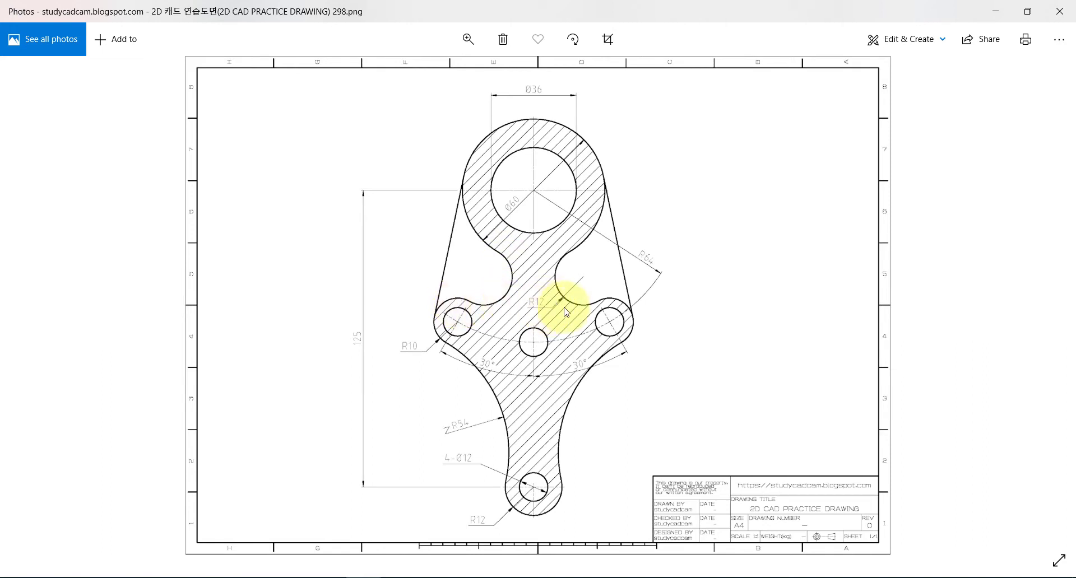
pyautogui.hotkey('alt', 'Tab')
pyautogui.click(115, 60)
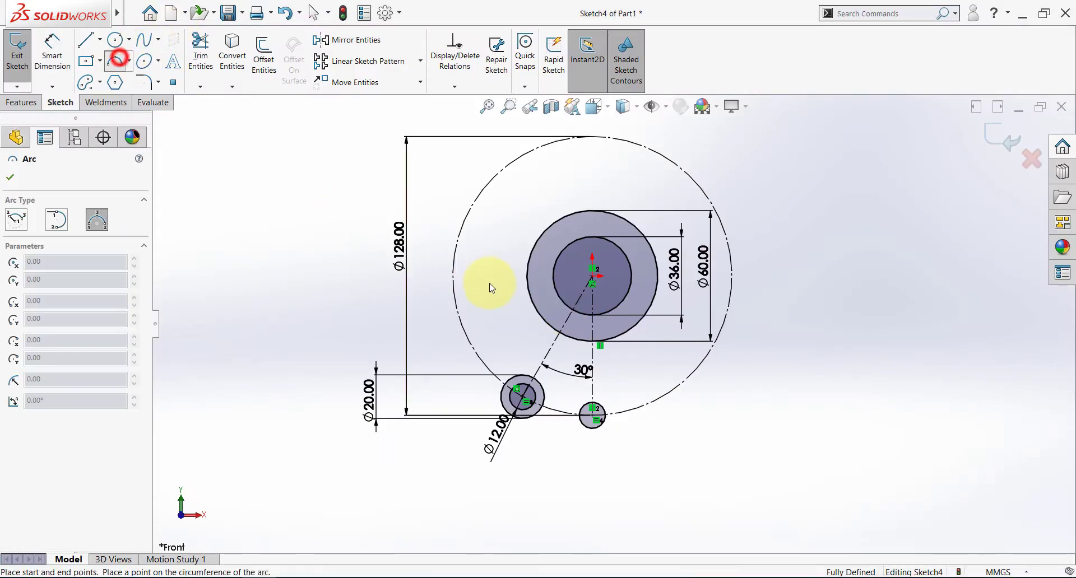
pyautogui.click(586, 321)
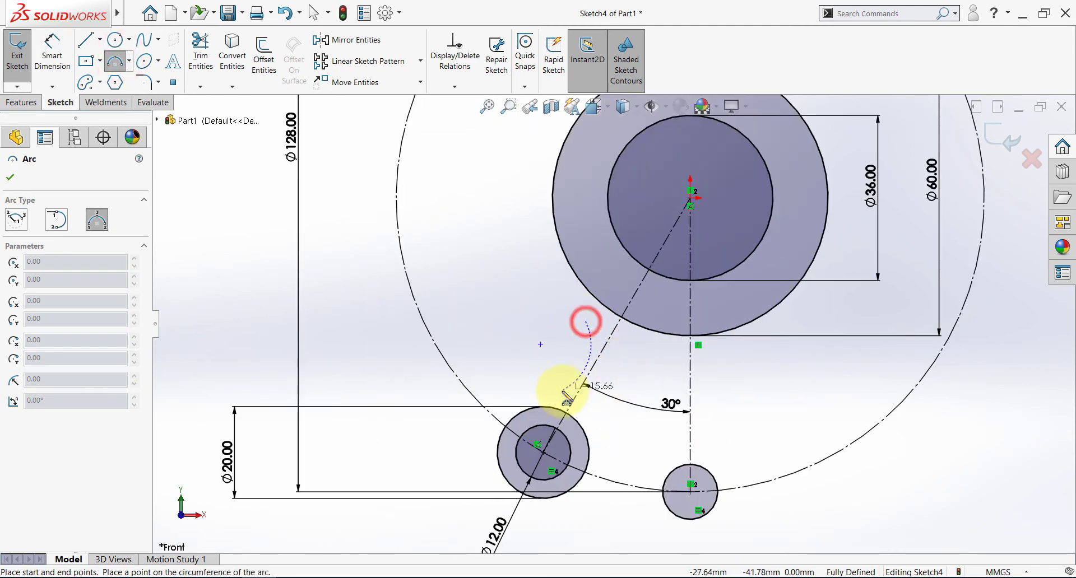
pyautogui.click(559, 394)
pyautogui.click(615, 389)
pyautogui.press('Escape')
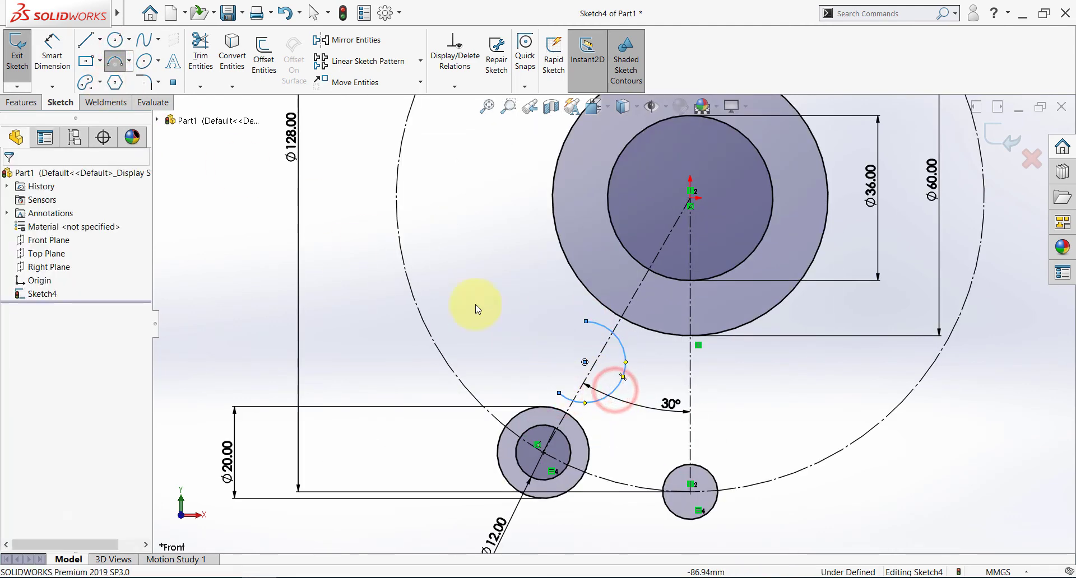
# Step: Make the new arc tangent to both the 60 mm circle and the 20 mm circle
pyautogui.click(595, 324)
pyautogui.keyDown('ctrl'); pyautogui.click(597, 305); pyautogui.keyUp('ctrl')
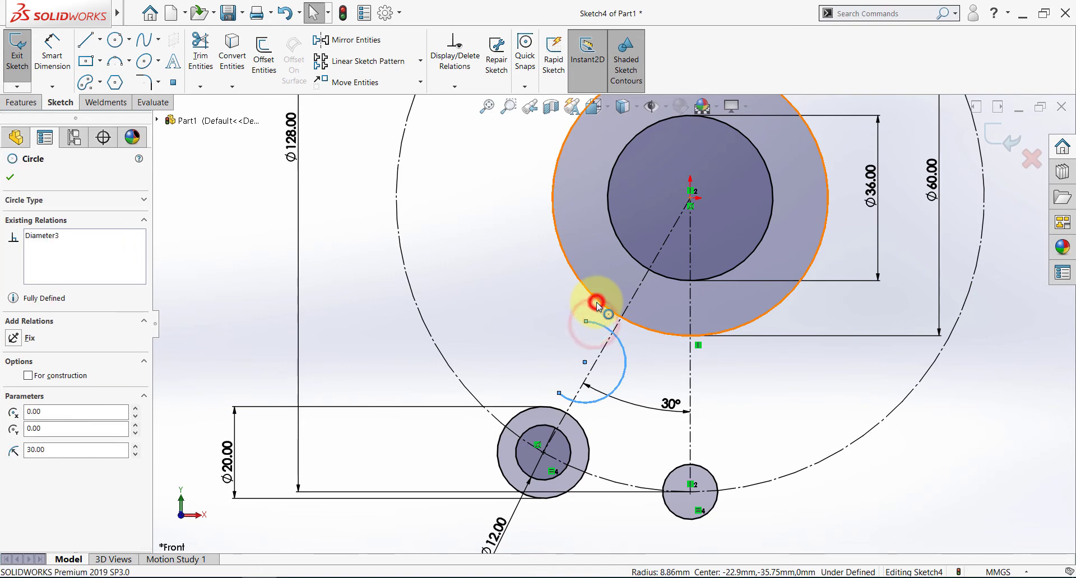
pyautogui.click(642, 252)
pyautogui.click(533, 285)
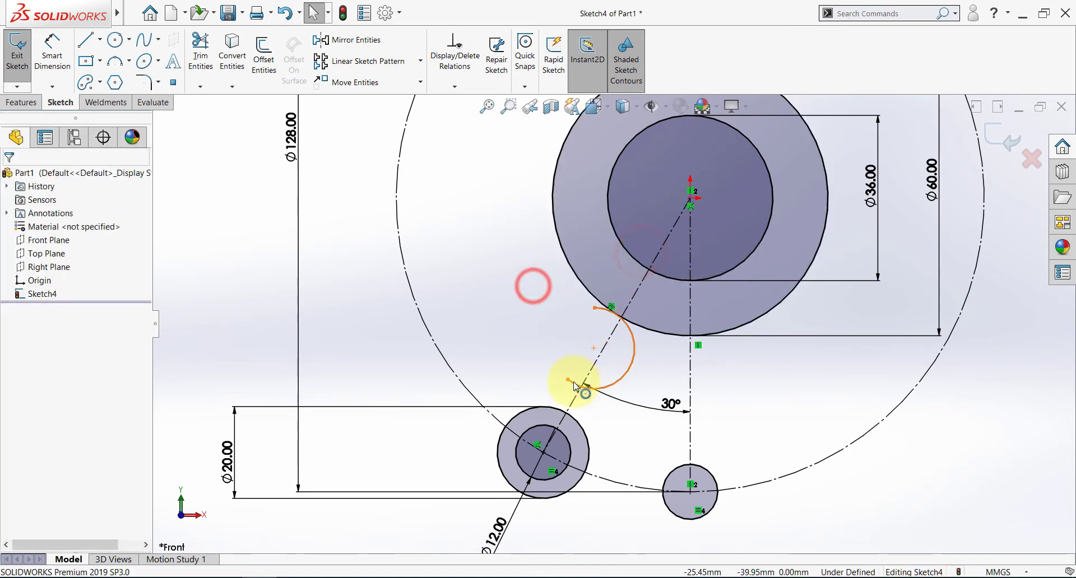
pyautogui.click(572, 382)
pyautogui.keyDown('ctrl'); pyautogui.click(542, 408); pyautogui.keyUp('ctrl')
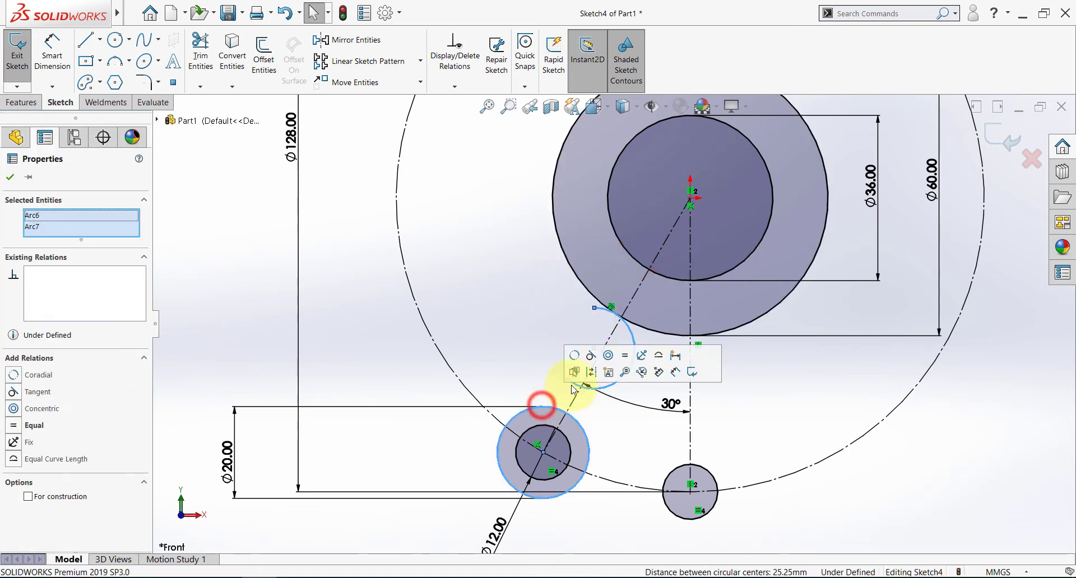
pyautogui.click(586, 355)
pyautogui.click(493, 301)
# Step: Check the R12 callout in the reference drawing and dimension the tangent arc's radius as 12 mm
pyautogui.hotkey('alt', 'Tab')
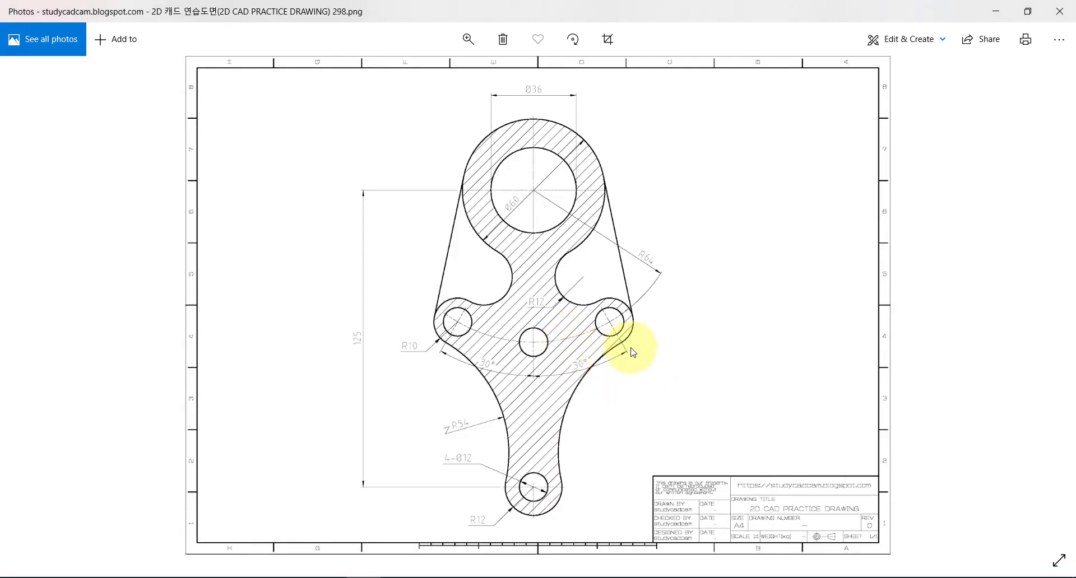
pyautogui.hotkey('alt', 'Tab')
pyautogui.click(52, 50)
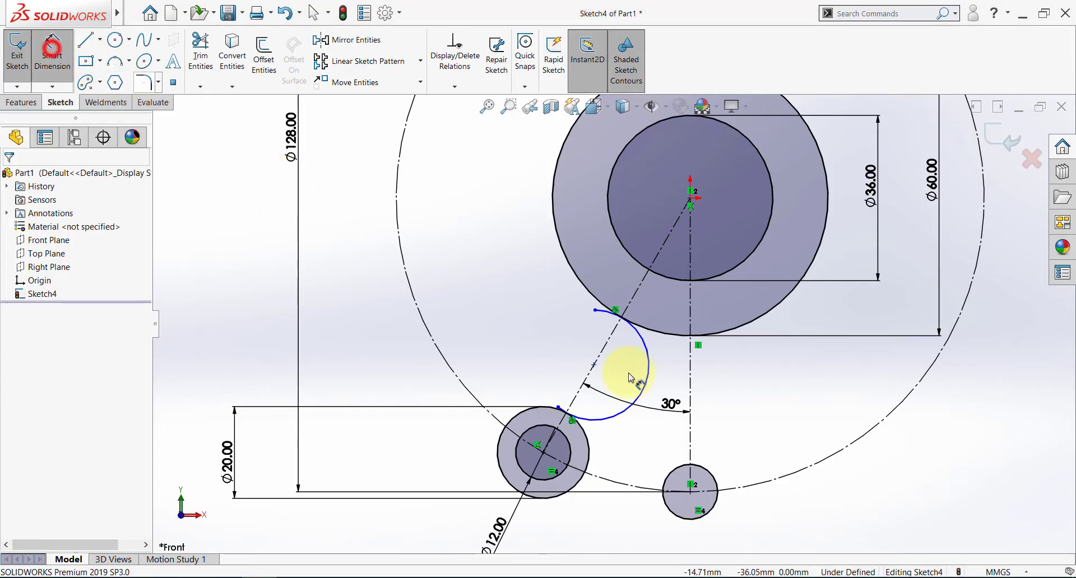
pyautogui.click(649, 362)
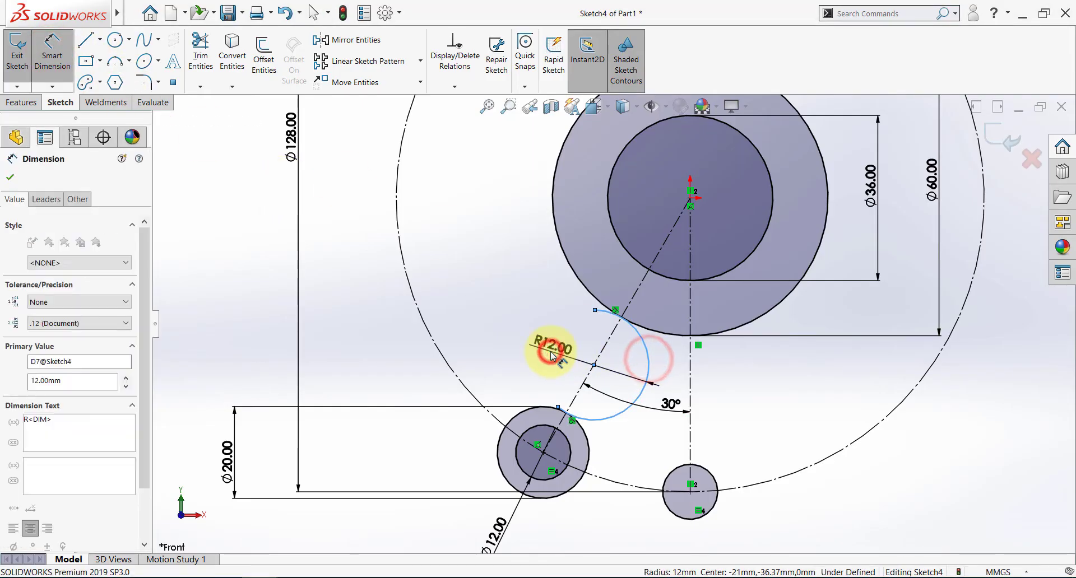
pyautogui.click(552, 355)
pyautogui.press('Return')
pyautogui.press('Escape')
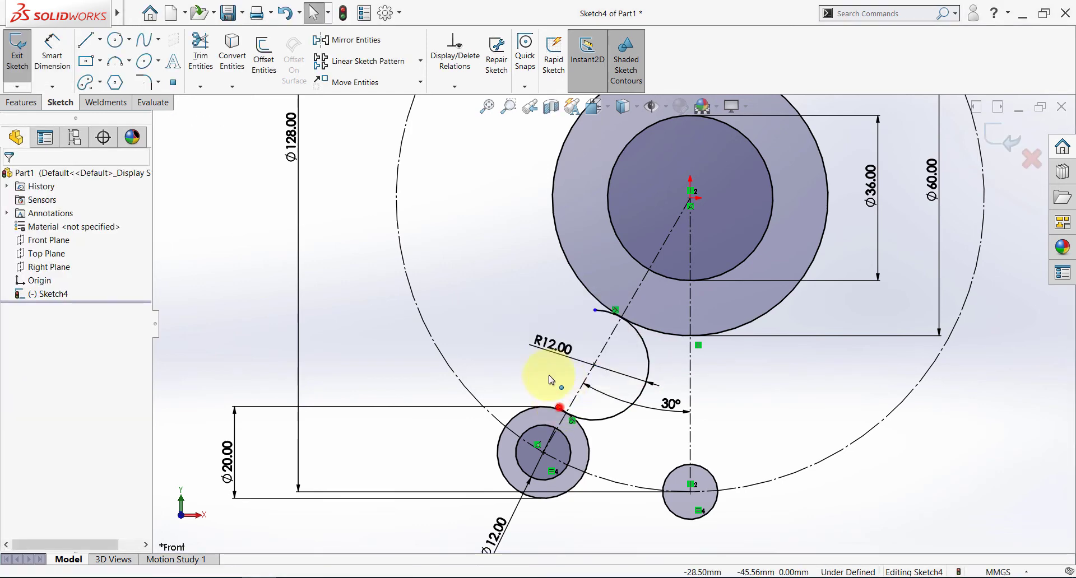
# Step: Stretch both endpoints of the R12 arc outward beyond its tangency points with the two circles
pyautogui.moveTo(560, 407); pyautogui.dragTo(539, 365)
pyautogui.click(527, 316)
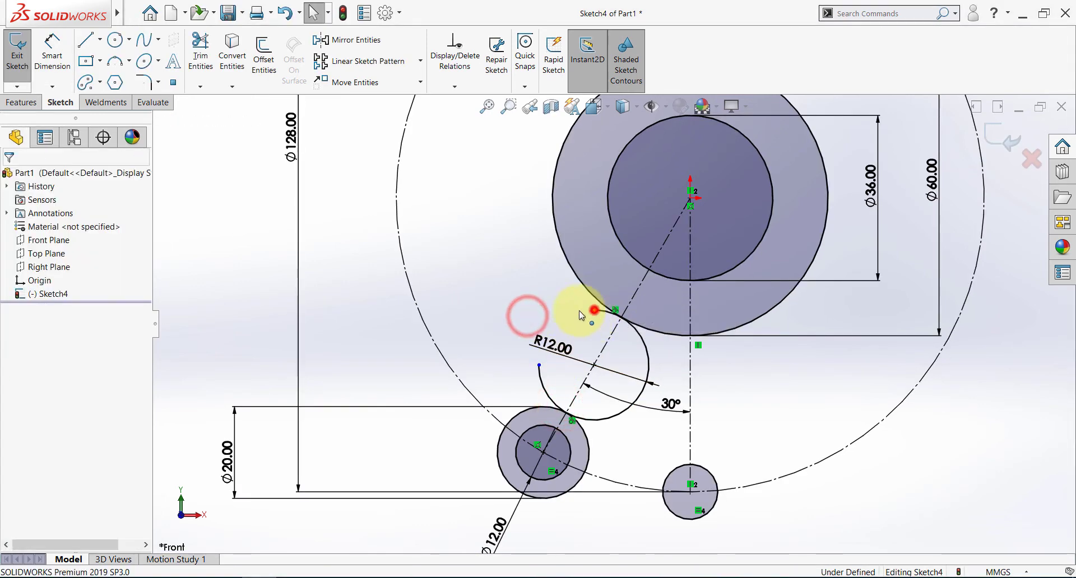
pyautogui.moveTo(593, 309); pyautogui.dragTo(505, 300)
pyautogui.click(506, 299)
# Step: Power trim the R12 arc's excess ends back to the 60 mm and 20 mm circles
pyautogui.click(198, 38)
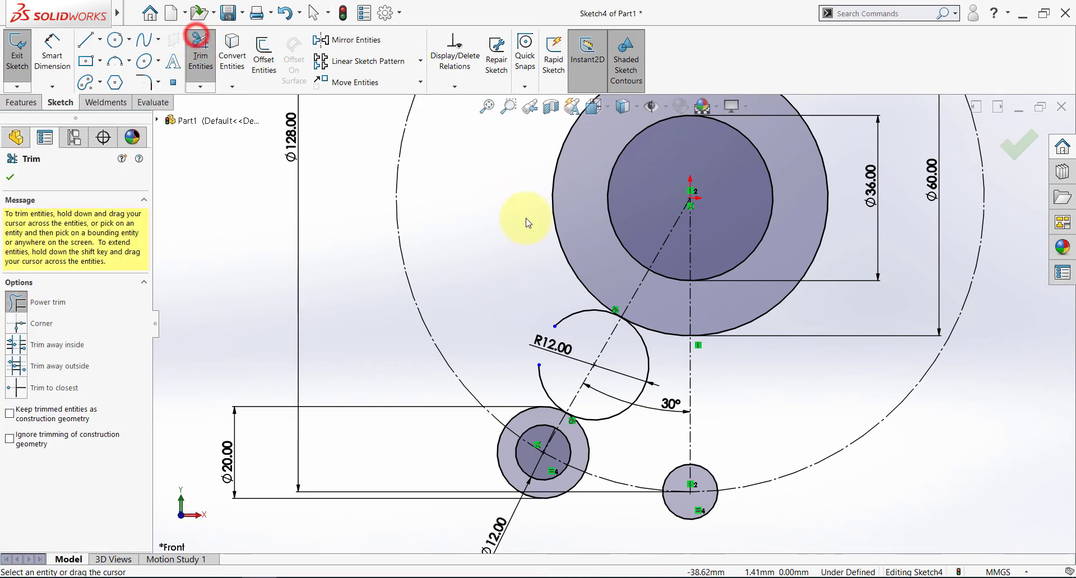
pyautogui.moveTo(548, 247)
pyautogui.mouseDown()
pyautogui.moveTo(581, 336)
pyautogui.moveTo(530, 372)
pyautogui.moveTo(489, 257)
pyautogui.mouseUp()
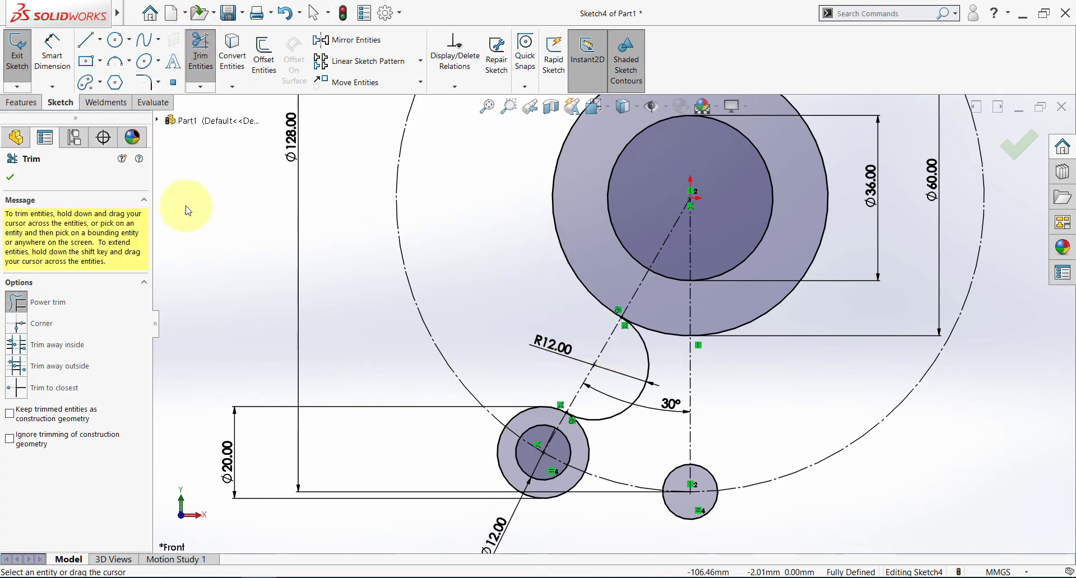
pyautogui.click(10, 177)
# Step: Check the lower hole in the reference drawing and sketch two concentric circles below the profile, the inner about 8.3 mm in radius
pyautogui.scroll(3, 460, 322)
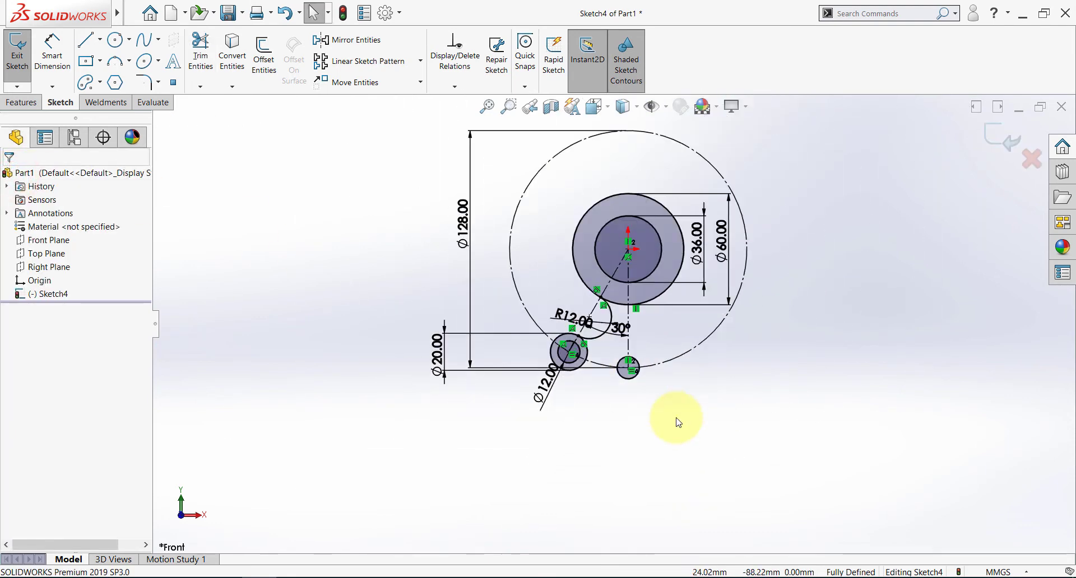
pyautogui.hotkey('alt', 'Tab')
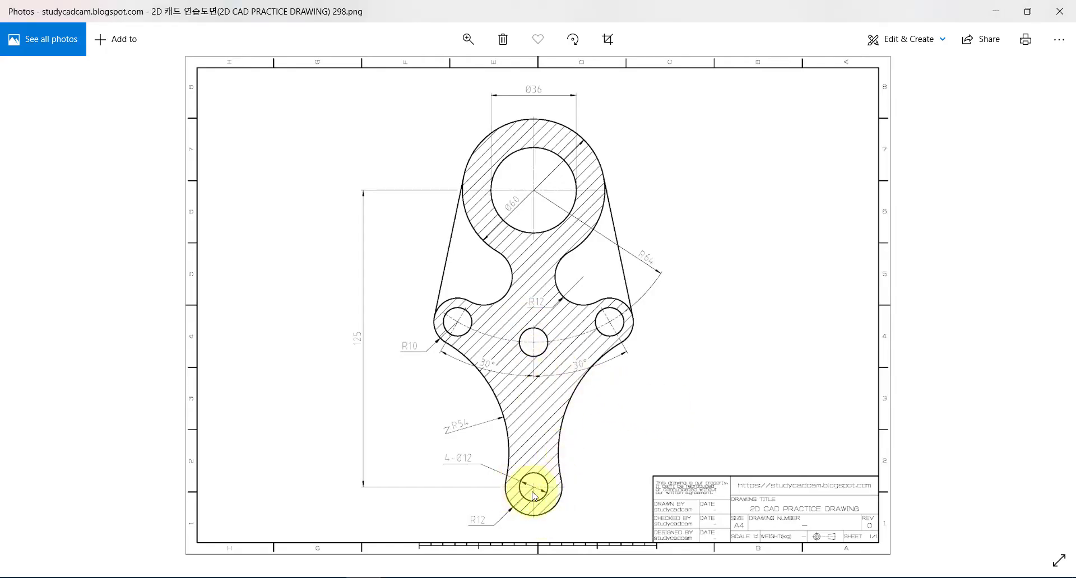
pyautogui.hotkey('alt', 'Tab')
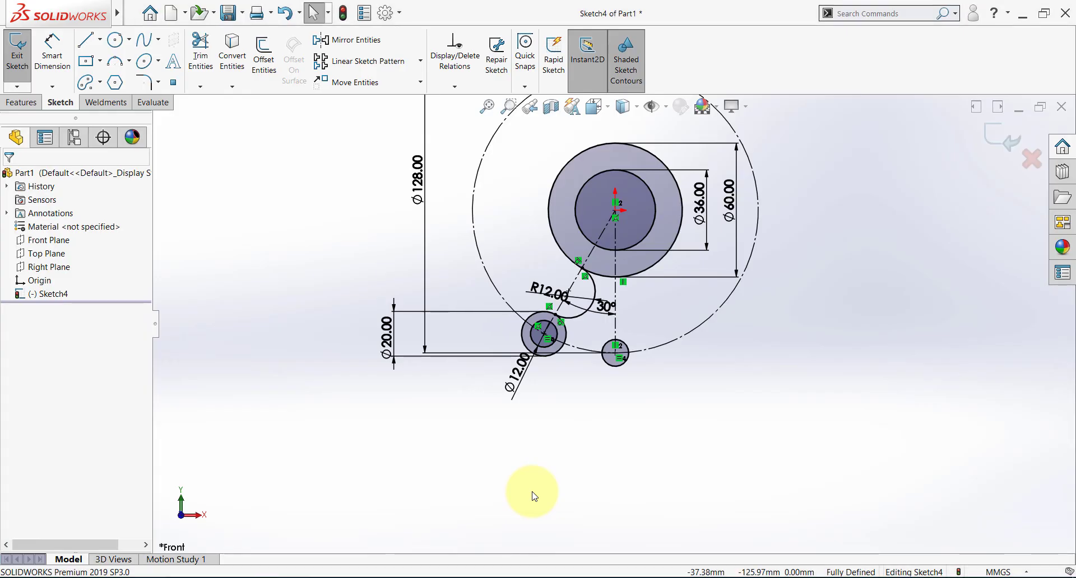
pyautogui.click(115, 39)
pyautogui.click(747, 457)
pyautogui.click(746, 475)
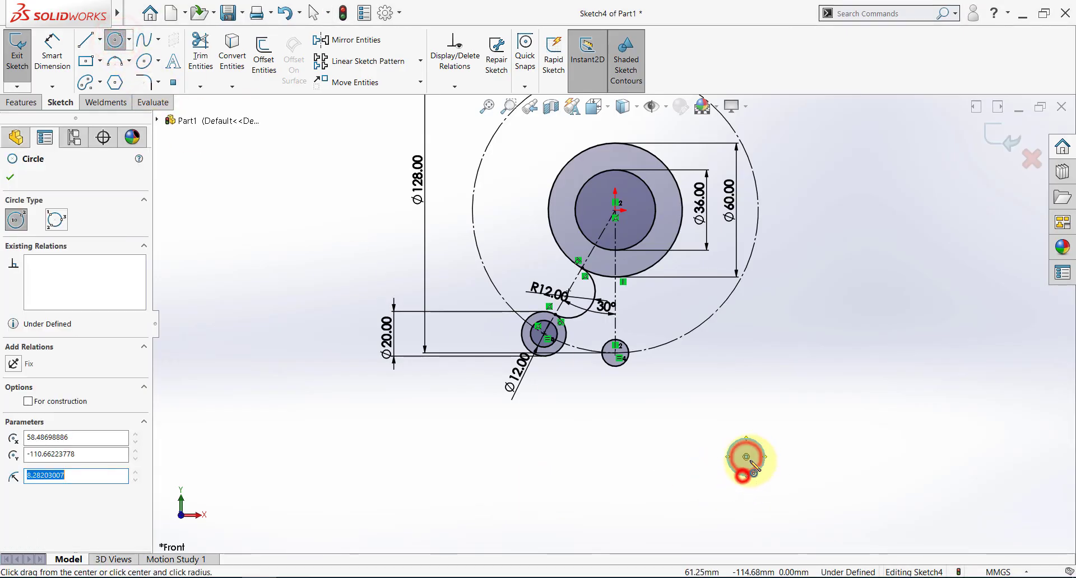
pyautogui.click(746, 457)
pyautogui.click(740, 498)
pyautogui.press('Escape')
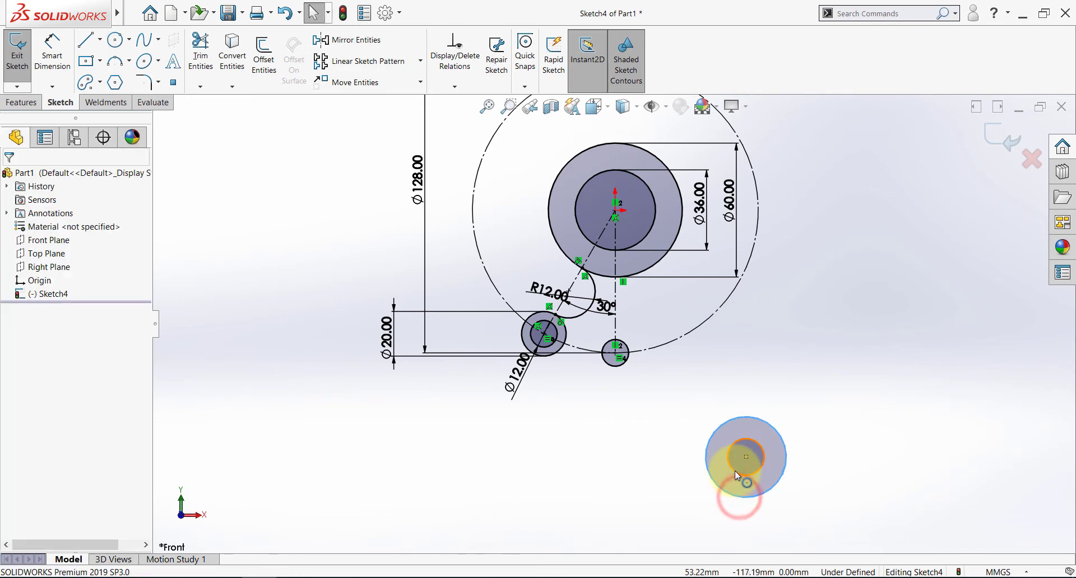
# Step: Add an equal relation between the new inner circle and the 12 mm hole on the vertical centerline
pyautogui.click(735, 471)
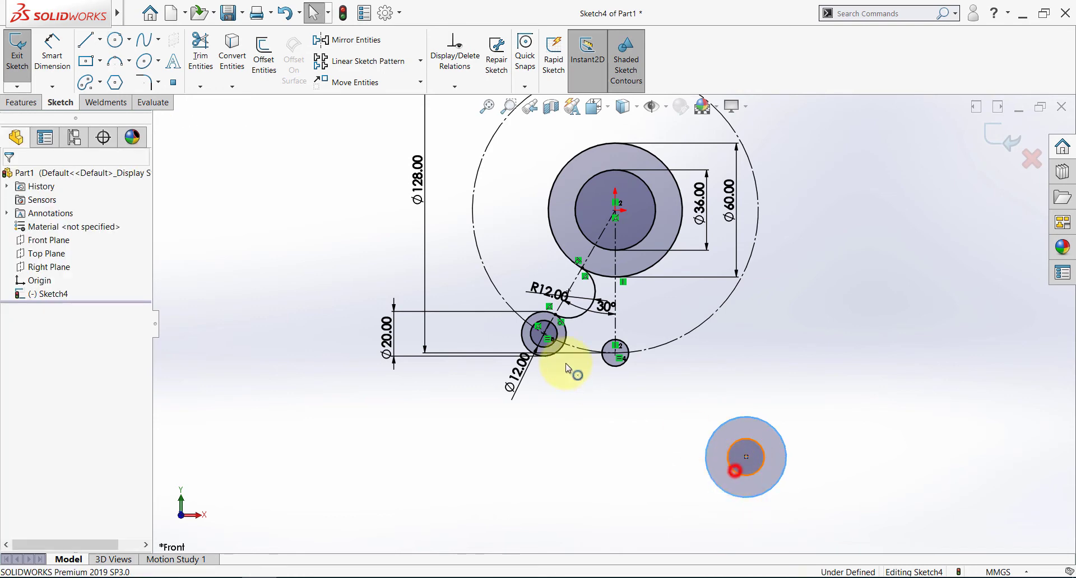
pyautogui.keyDown('ctrl'); pyautogui.click(613, 368); pyautogui.keyUp('ctrl')
pyautogui.click(699, 317)
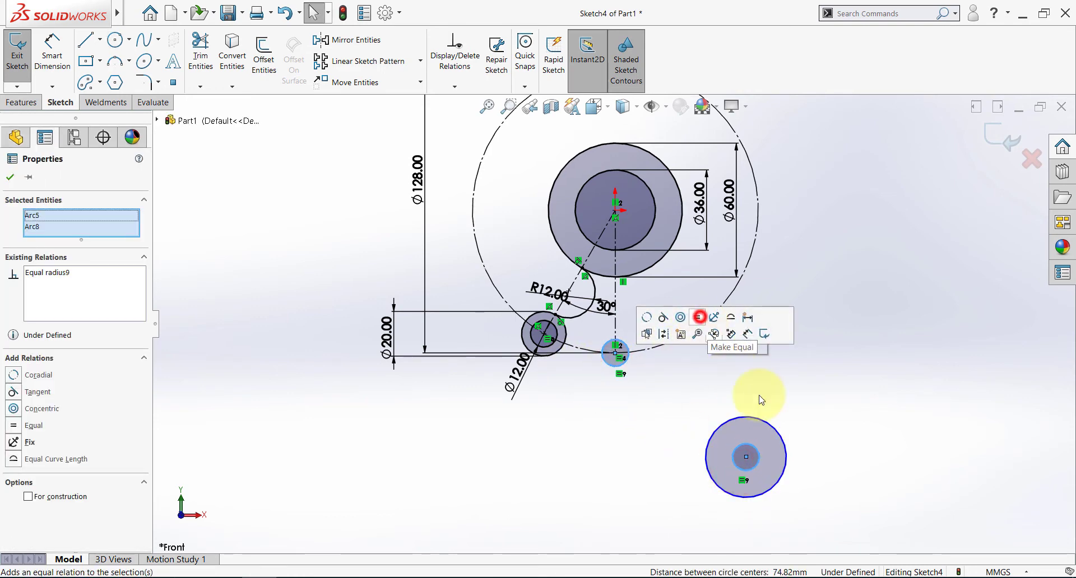
# Step: Check the lower boss radius in the reference drawing and dimension the outer lower circle at 24 mm diameter
pyautogui.click(819, 395)
pyautogui.hotkey('alt', 'Tab')
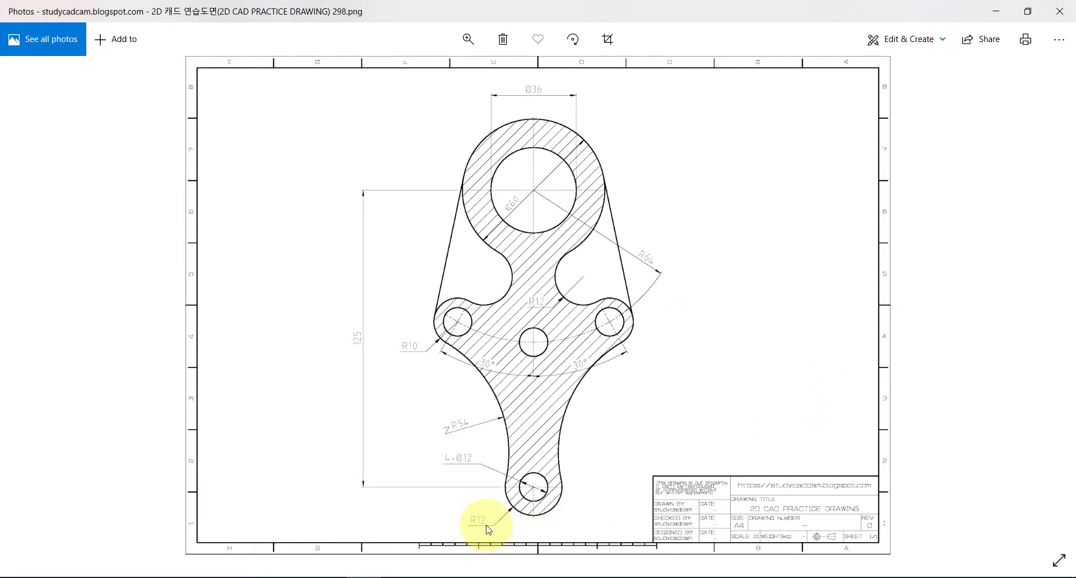
pyautogui.hotkey('alt', 'Tab')
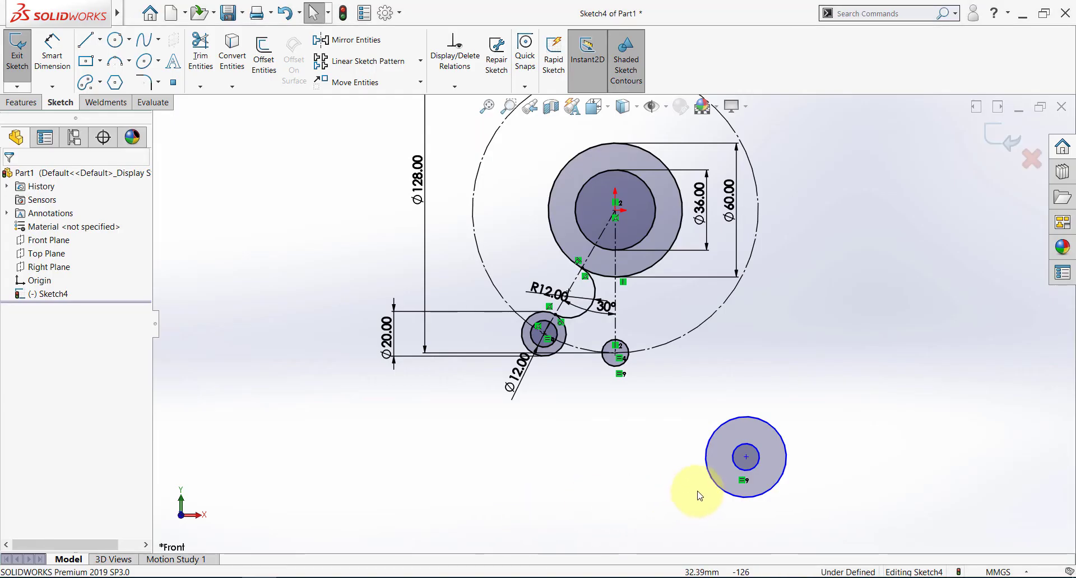
pyautogui.click(52, 51)
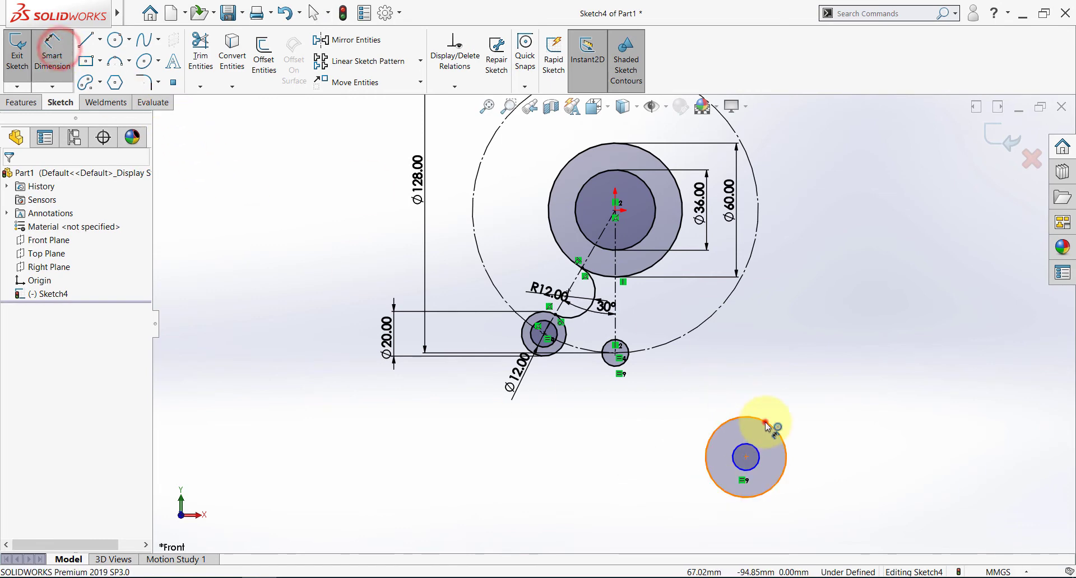
pyautogui.click(764, 420)
pyautogui.click(822, 447)
pyautogui.write('24')
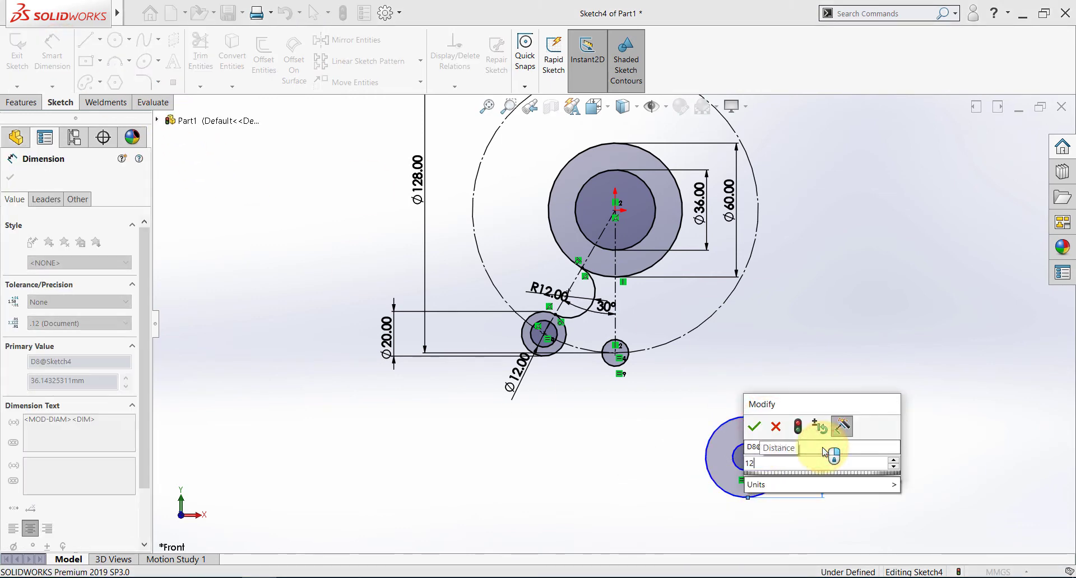
pyautogui.press('Return')
pyautogui.click(807, 397)
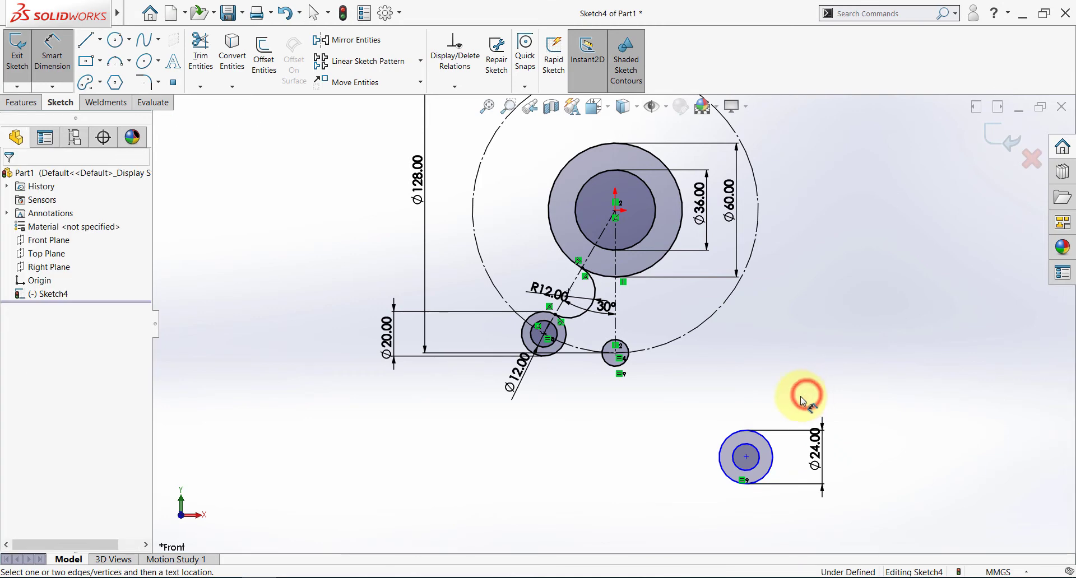
pyautogui.press('Escape')
# Step: Add a vertical relation between the lower circles' shared center and the origin
pyautogui.click(784, 449)
pyautogui.click(746, 459)
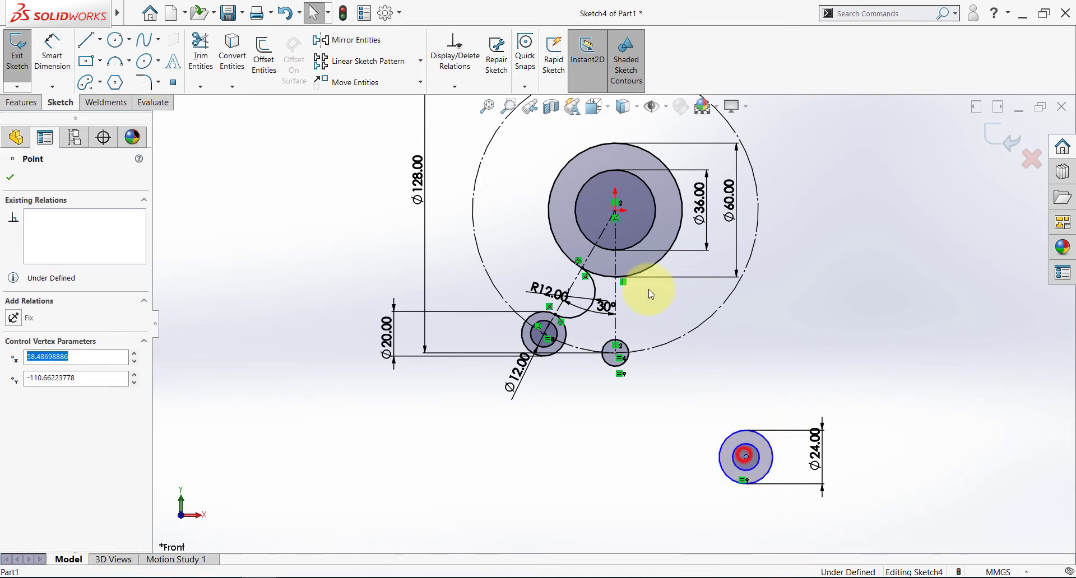
pyautogui.keyDown('ctrl'); pyautogui.click(615, 213); pyautogui.keyUp('ctrl')
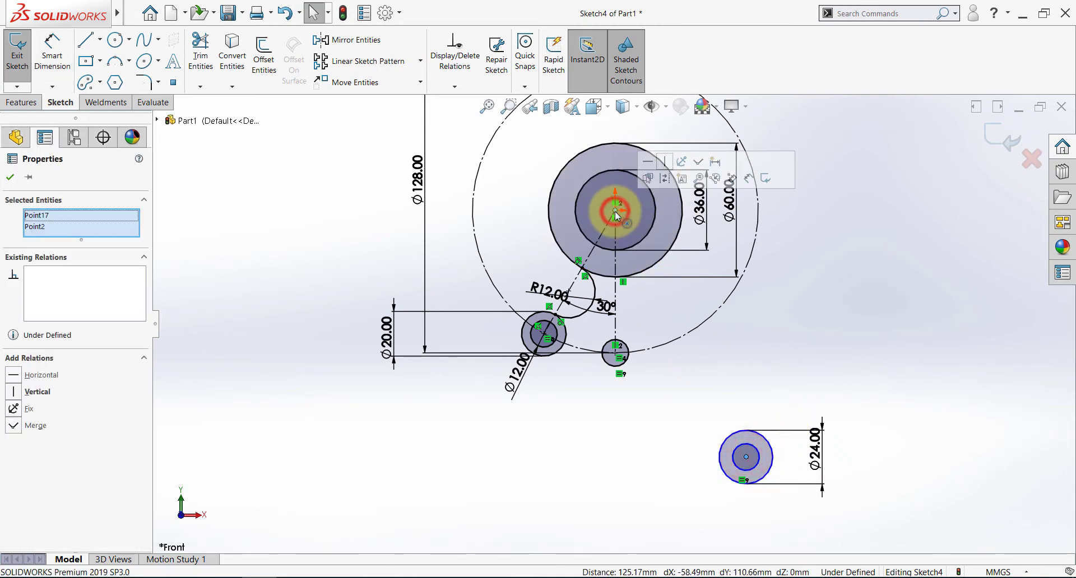
pyautogui.click(663, 163)
pyautogui.click(860, 415)
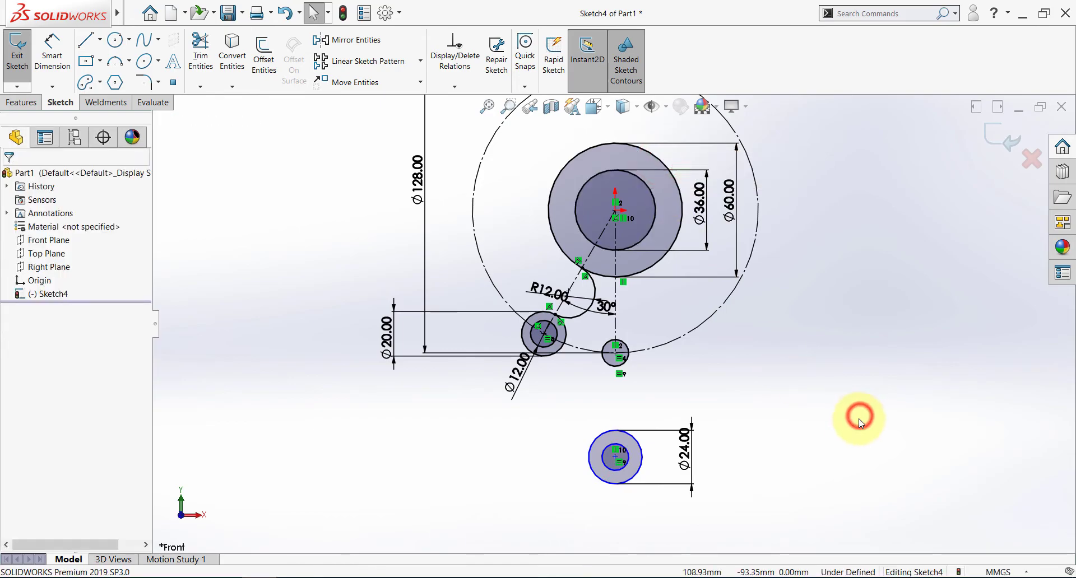
# Step: Check the center distance in the reference drawing and dimension the lower circles' center 125 mm below the origin
pyautogui.hotkey('alt', 'Tab')
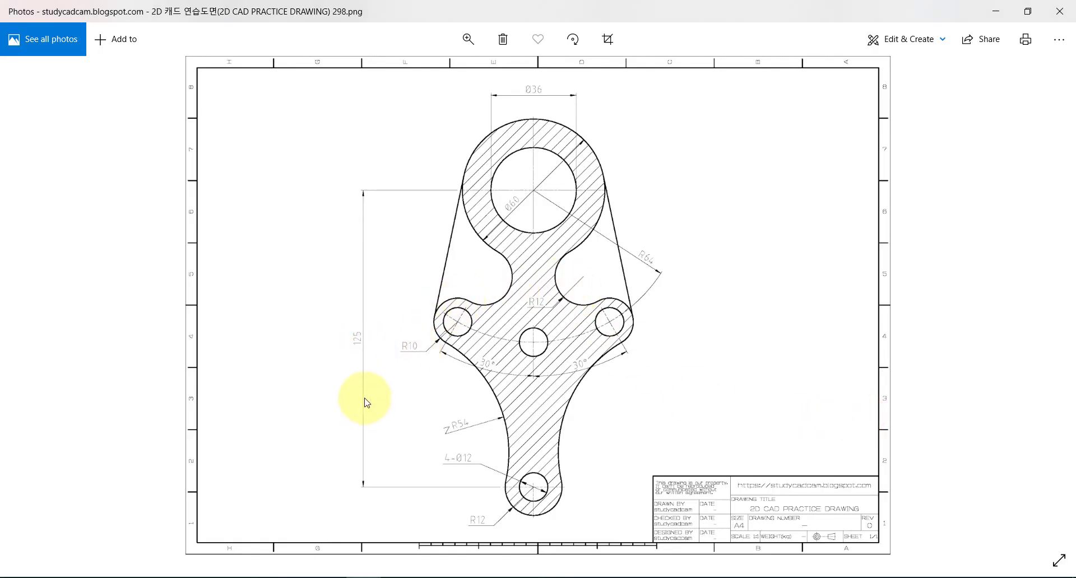
pyautogui.hotkey('alt', 'Tab')
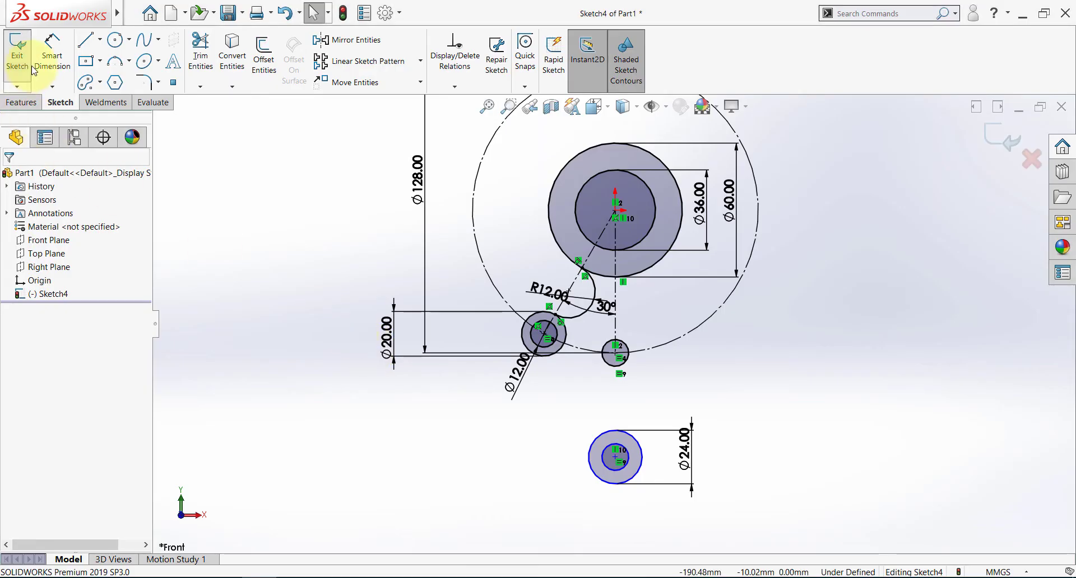
pyautogui.click(52, 51)
pyautogui.click(615, 211)
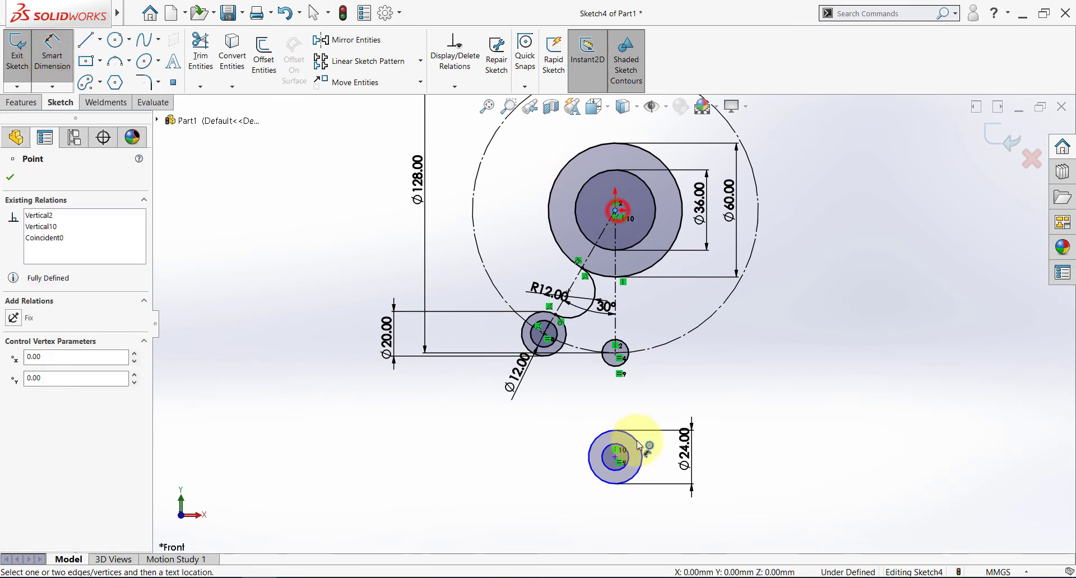
pyautogui.click(615, 457)
pyautogui.click(853, 342)
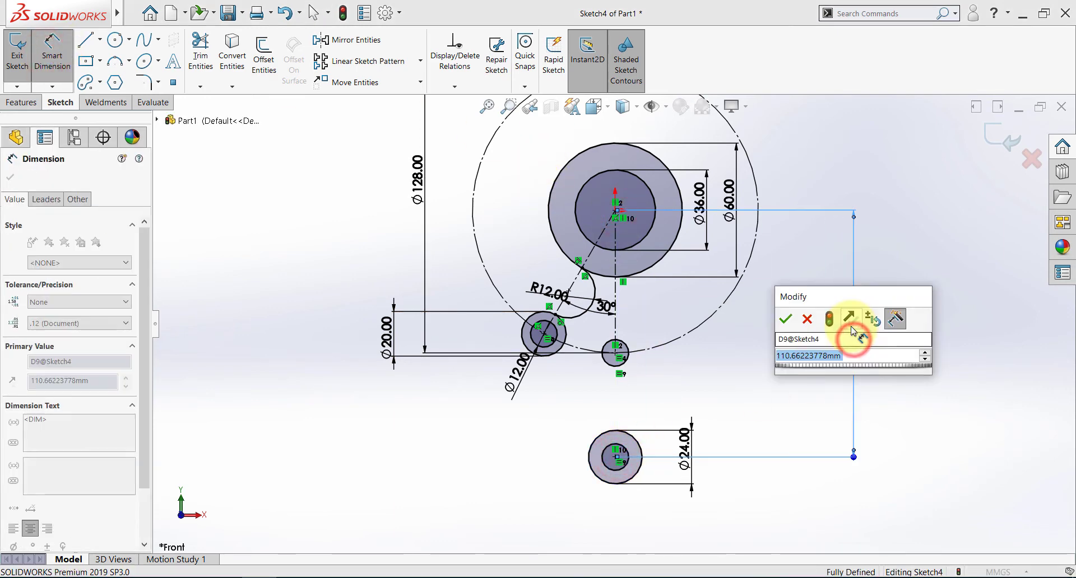
pyautogui.write('125')
pyautogui.press('Return')
pyautogui.click(922, 385)
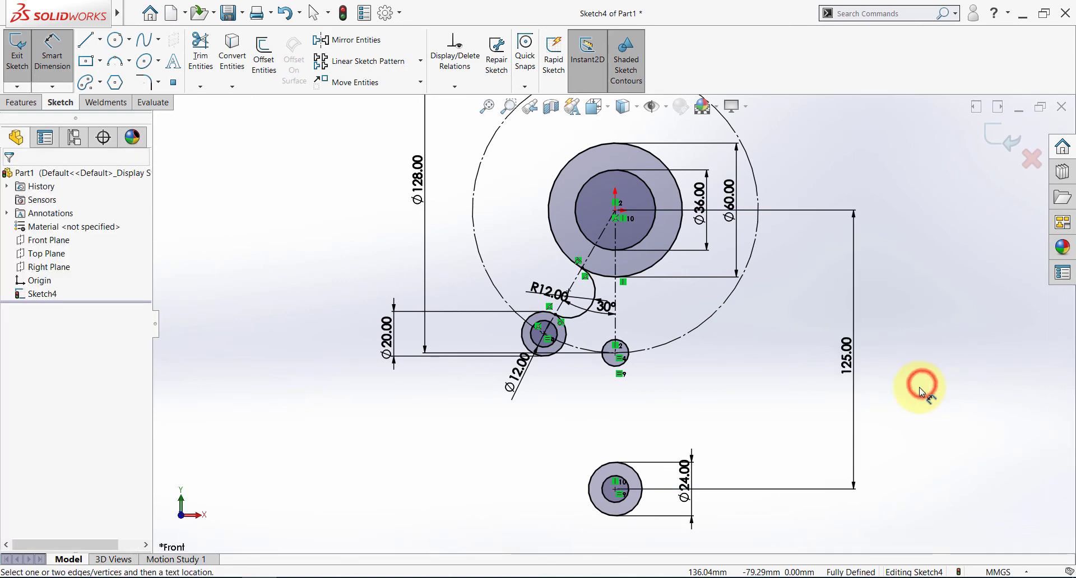
pyautogui.press('Escape')
# Step: Reposition the 12 mm hole's diameter dimension to the upper left of the hole
pyautogui.scroll(1, 921, 388)
pyautogui.scroll(-1, 709, 434)
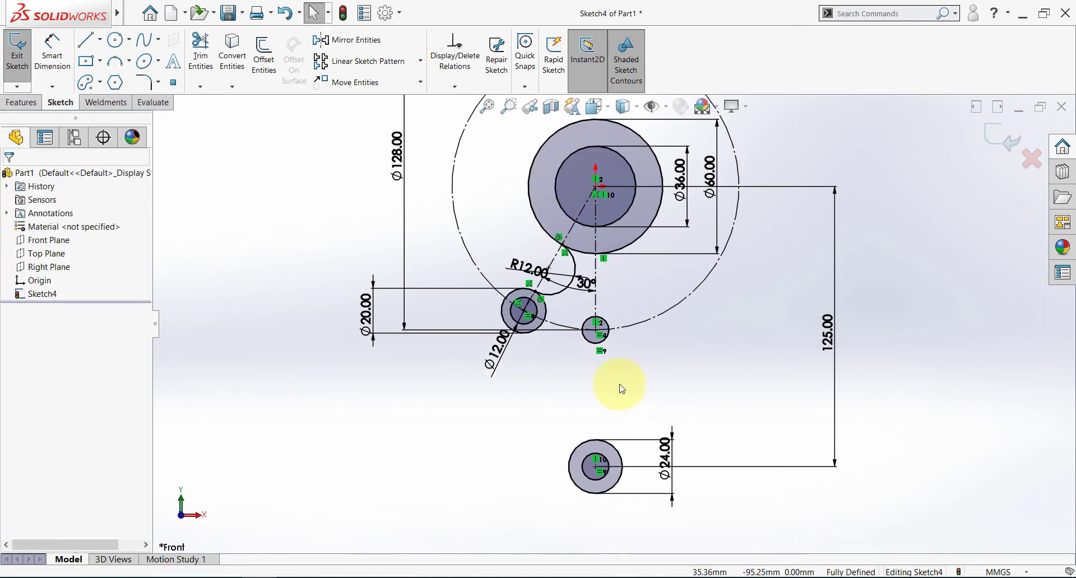
pyautogui.moveTo(496, 359); pyautogui.dragTo(468, 240)
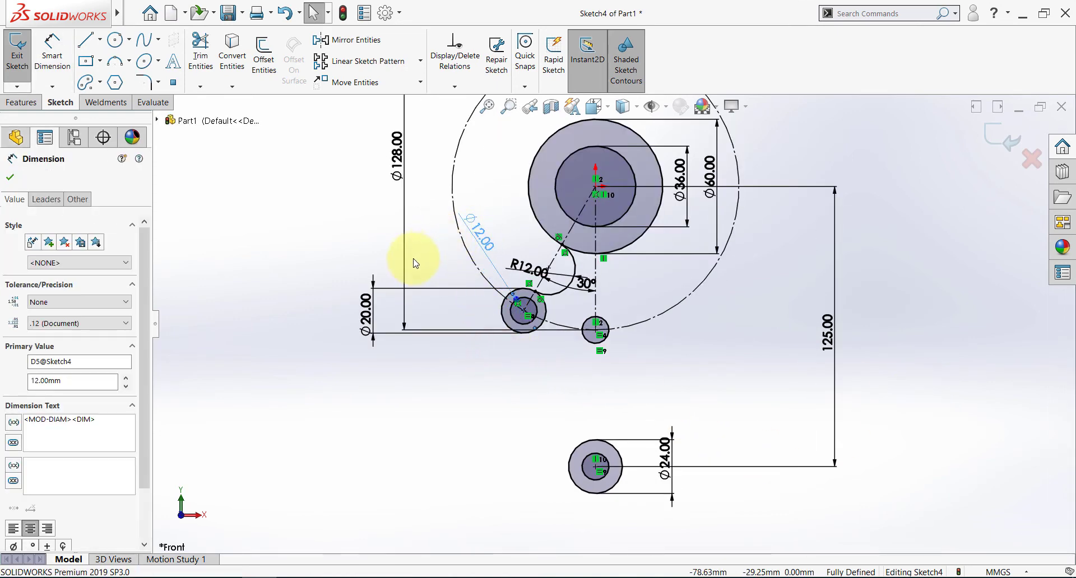
pyautogui.click(345, 422)
# Step: Check the side curve in the reference drawing and sketch a 3-point arc of about 31 mm radius between the 20 mm and 24 mm circles
pyautogui.hotkey('alt', 'Tab')
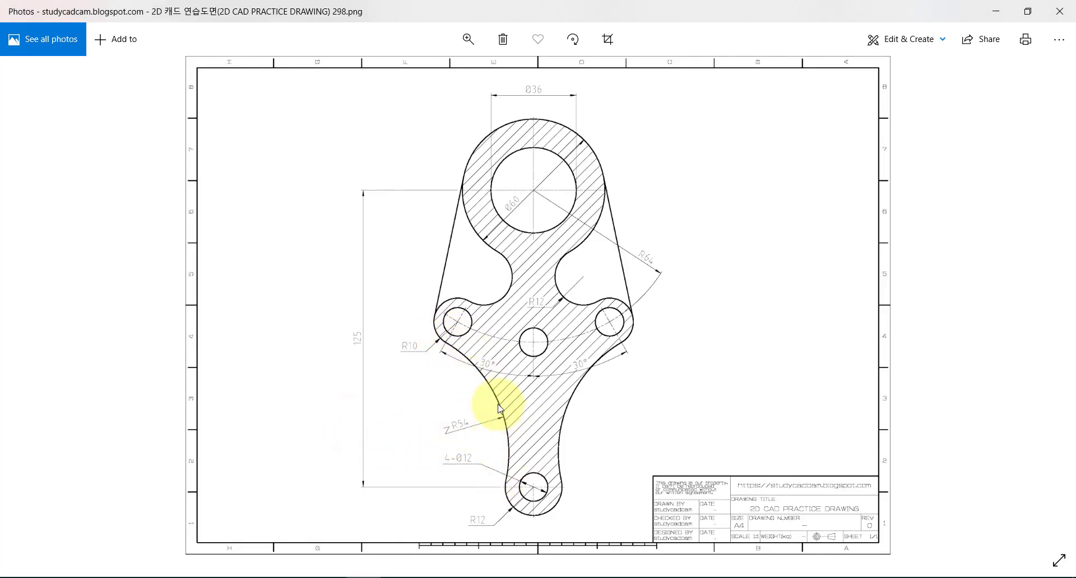
pyautogui.hotkey('alt', 'Tab')
pyautogui.click(115, 61)
pyautogui.click(498, 347)
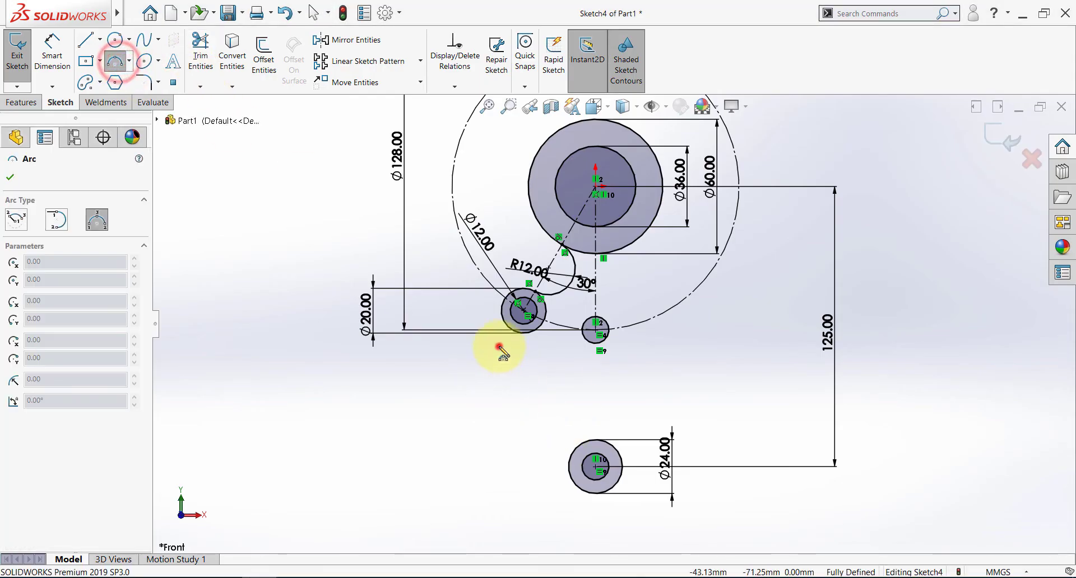
pyautogui.click(548, 471)
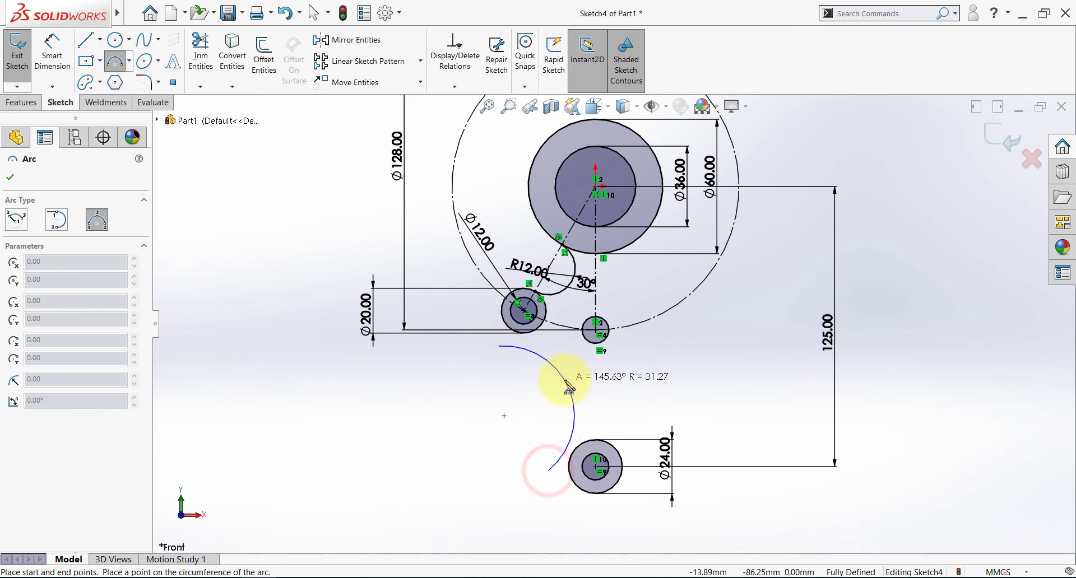
pyautogui.click(564, 381)
# Step: Make the new side arc tangent to both the 20 mm circle and the 24 mm circle
pyautogui.click(532, 351)
pyautogui.keyDown('ctrl'); pyautogui.click(526, 334); pyautogui.keyUp('ctrl')
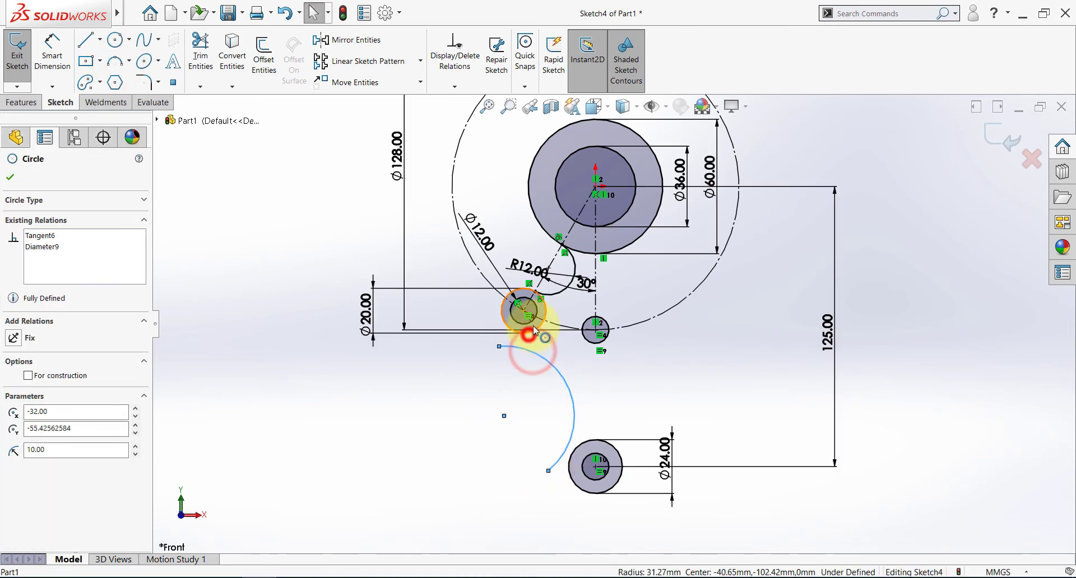
pyautogui.click(578, 285)
pyautogui.click(543, 412)
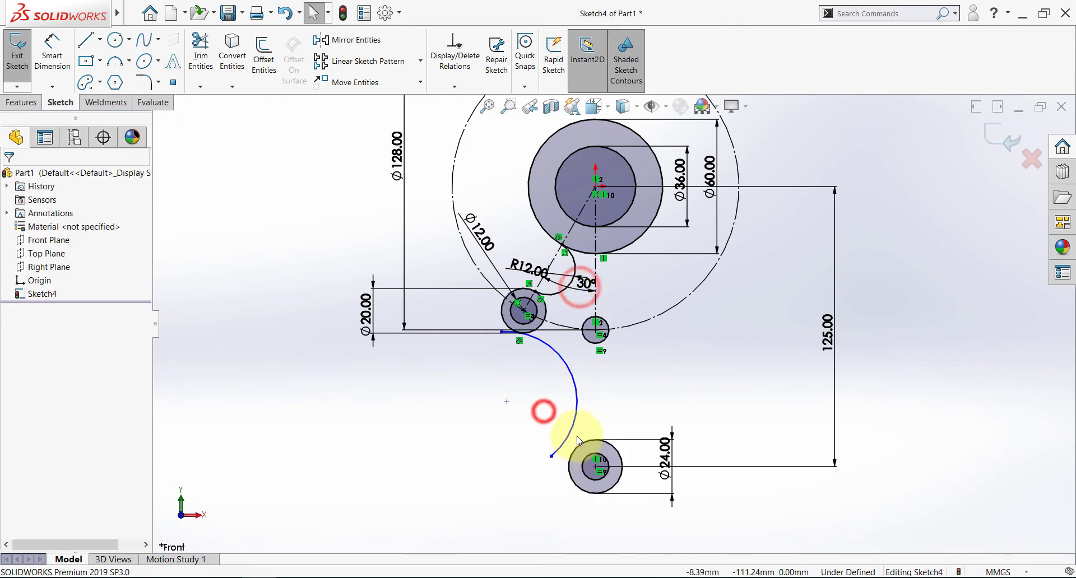
pyautogui.click(572, 434)
pyautogui.keyDown('ctrl'); pyautogui.click(578, 449); pyautogui.keyUp('ctrl')
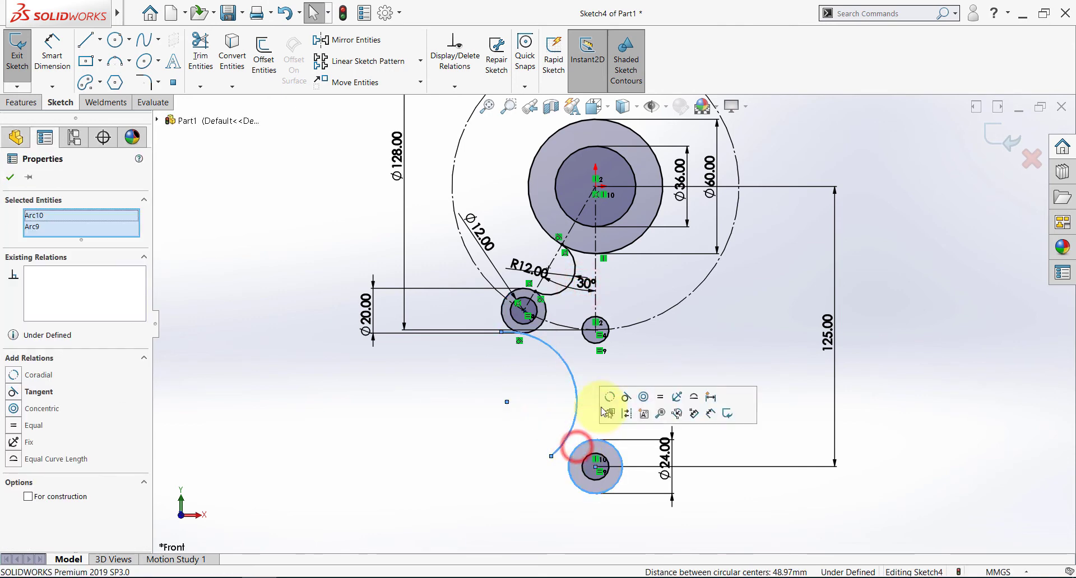
pyautogui.click(622, 398)
pyautogui.click(471, 388)
# Step: Check the side arc's radius in the reference drawing and dimension the arc at R54 mm
pyautogui.hotkey('alt', 'Tab')
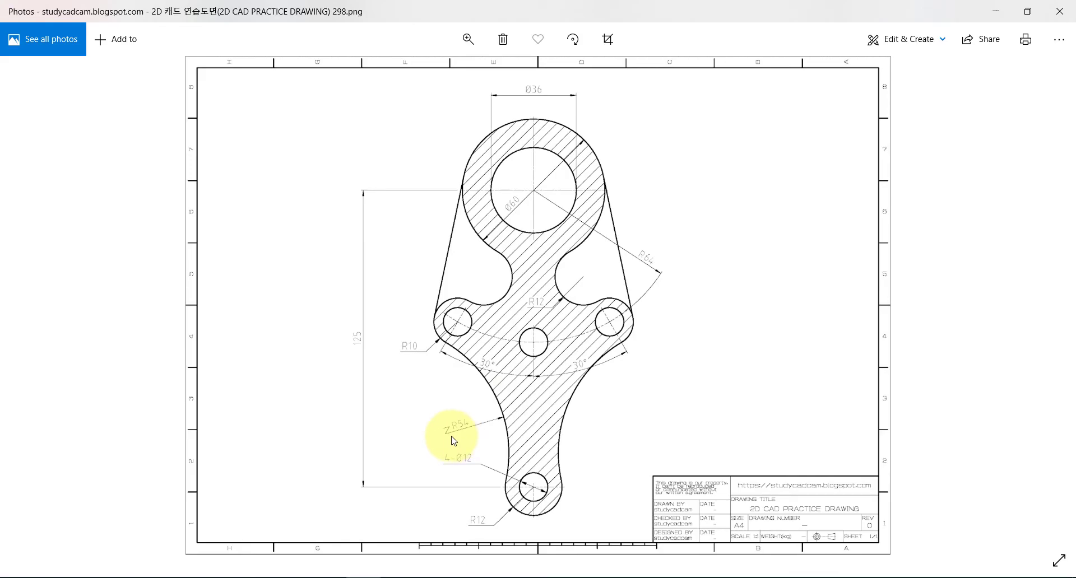
pyautogui.hotkey('alt', 'Tab')
pyautogui.click(52, 54)
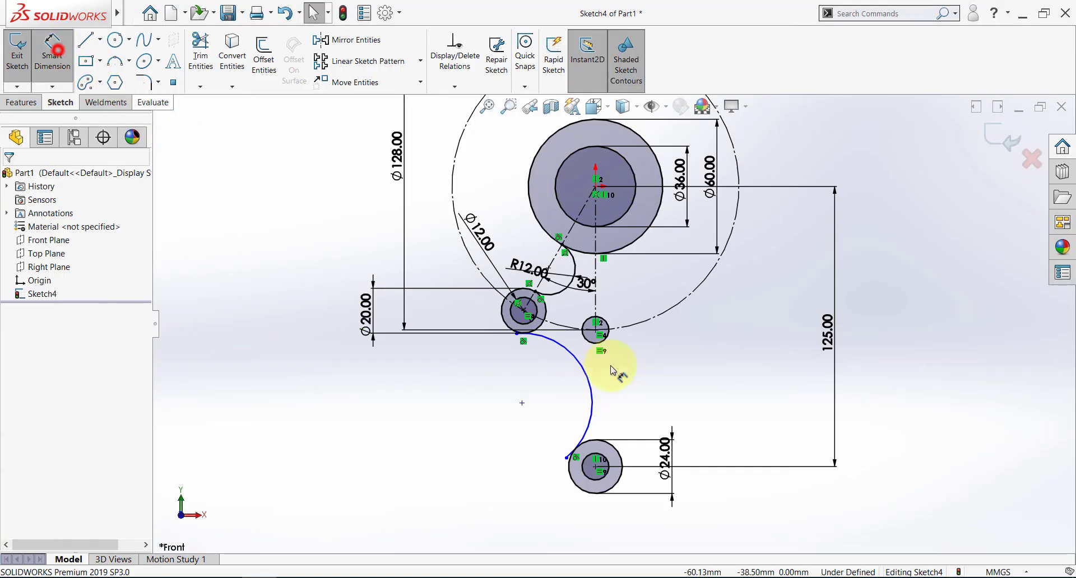
pyautogui.click(578, 363)
pyautogui.click(563, 388)
pyautogui.write('54')
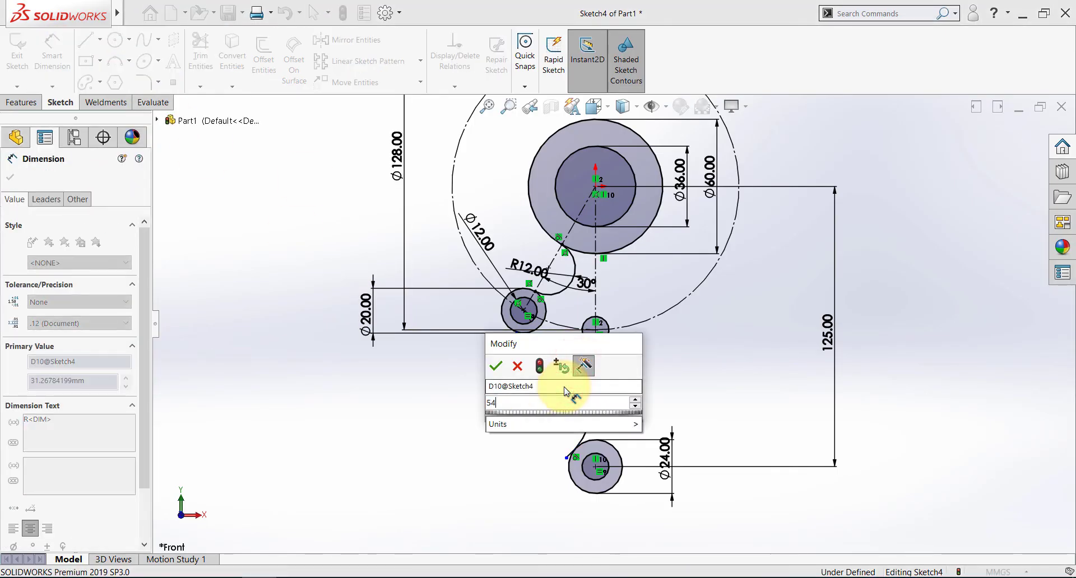
pyautogui.press('Return')
pyautogui.press('Escape')
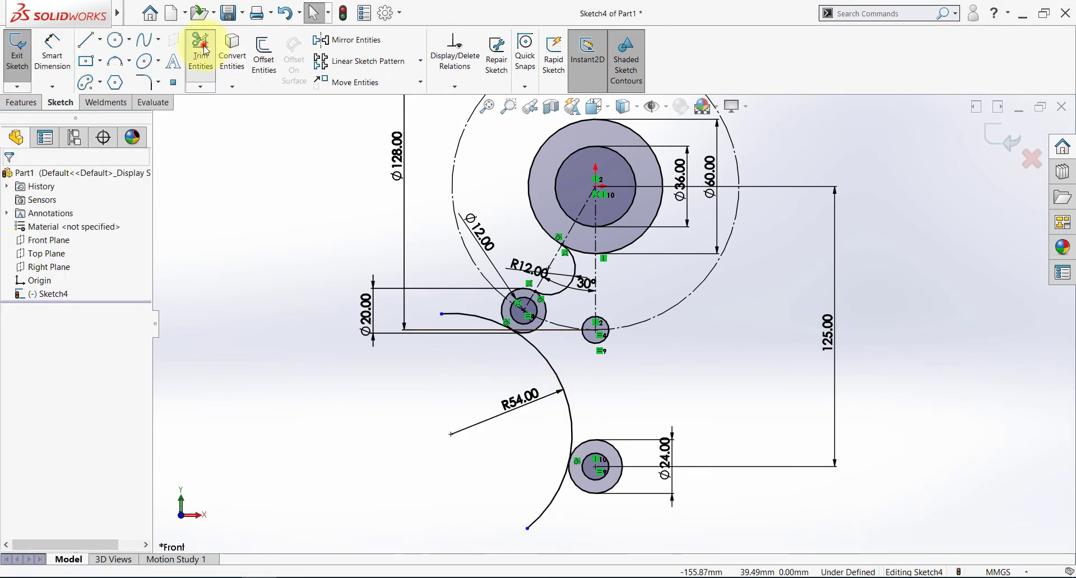
# Step: Power trim the R54 arc's excess ends back to the 20 mm and 24 mm circles
pyautogui.click(200, 56)
pyautogui.moveTo(458, 301); pyautogui.dragTo(470, 337)
pyautogui.moveTo(533, 474)
pyautogui.mouseDown()
pyautogui.moveTo(564, 533)
pyautogui.moveTo(515, 488)
pyautogui.mouseUp()
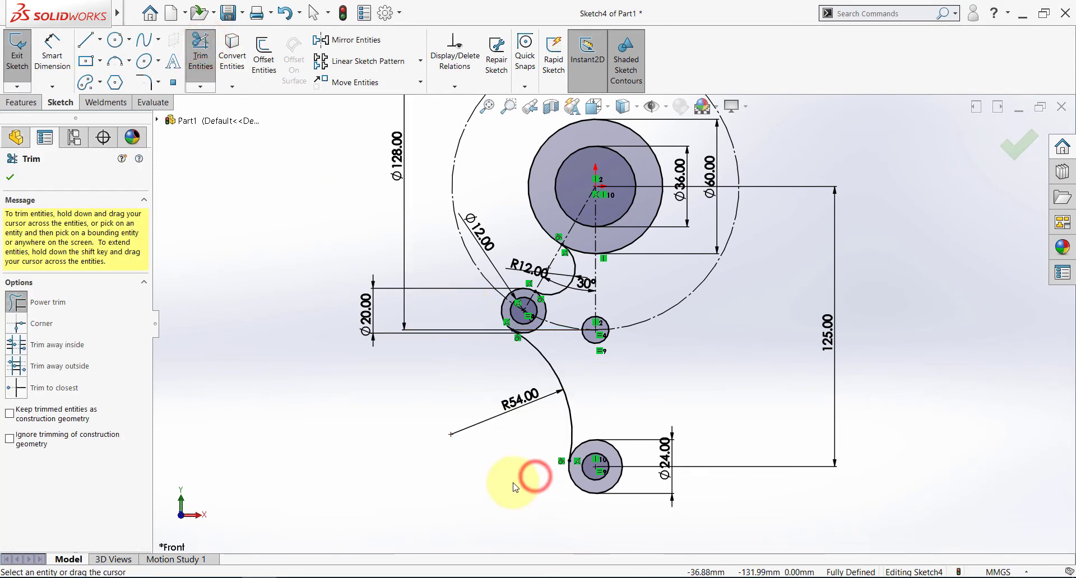
pyautogui.press('Escape')
# Step: Check the reference drawing and sketch a slanted line about 89 mm long along the left side of the 60 mm and 20 mm circles
pyautogui.scroll(-2, 612, 300)
pyautogui.scroll(1, 620, 241)
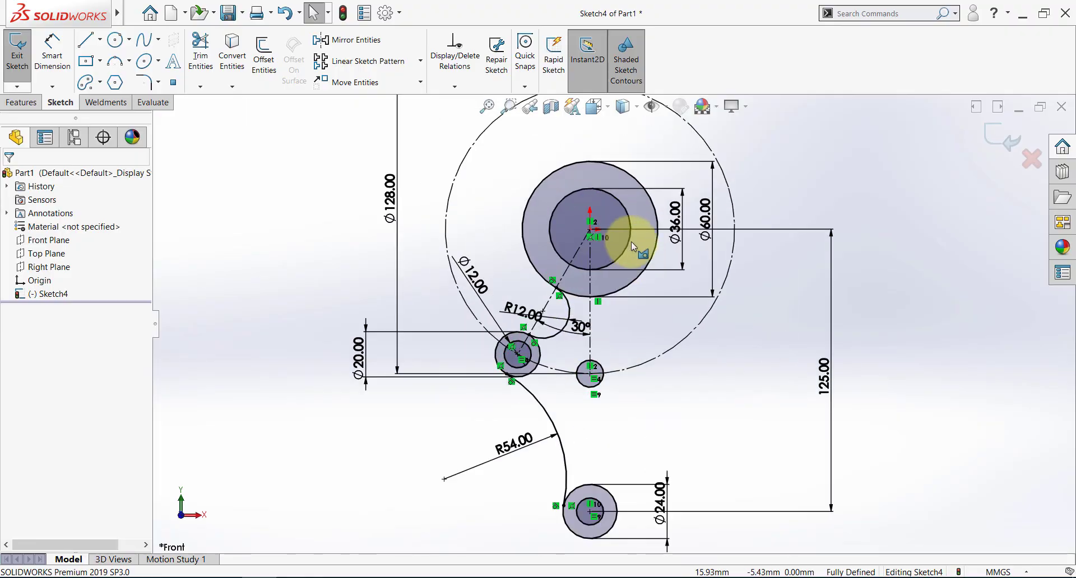
pyautogui.hotkey('alt', 'Tab')
pyautogui.hotkey('alt', 'Tab')
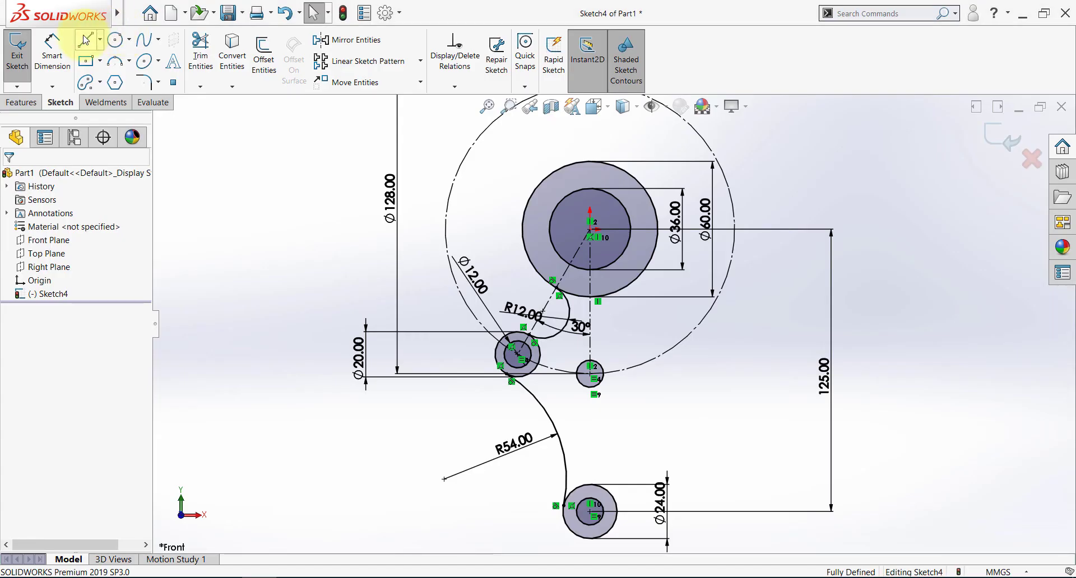
pyautogui.click(84, 36)
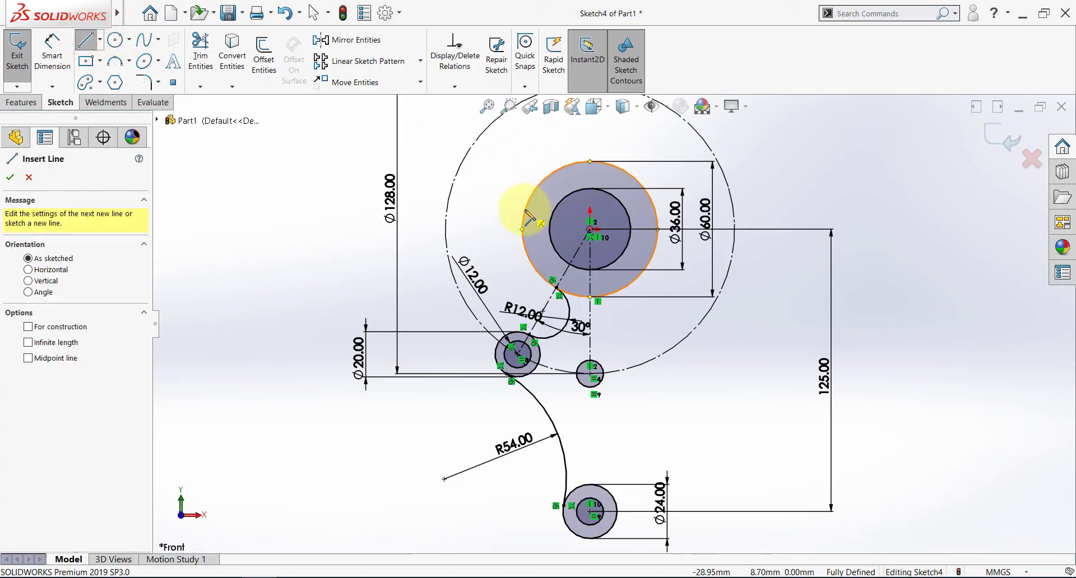
pyautogui.click(536, 177)
pyautogui.click(474, 369)
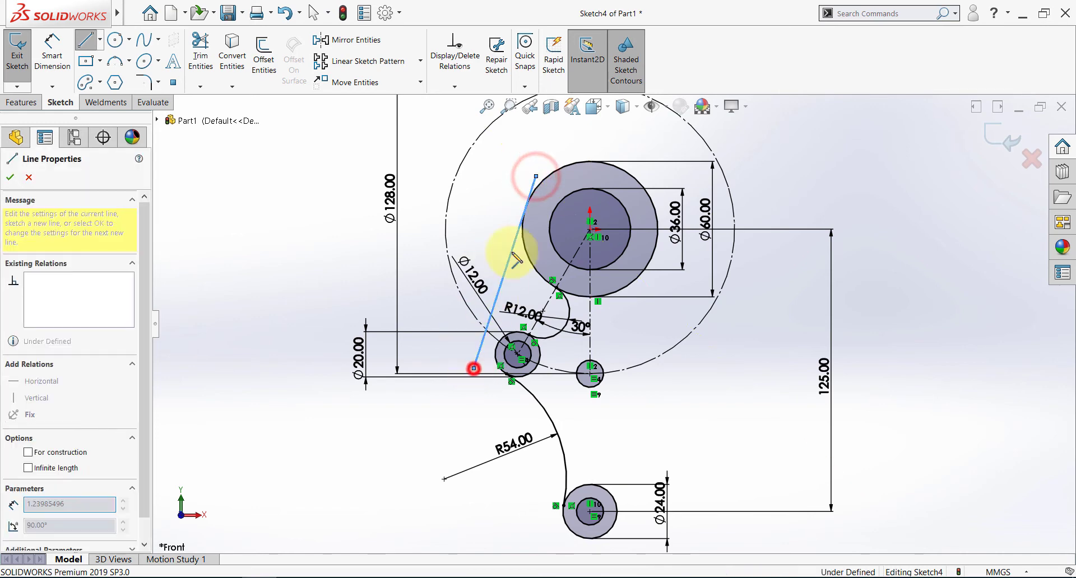
pyautogui.press('Escape')
# Step: Make the slanted line tangent to both the 60 mm circle and the 20 mm circle
pyautogui.click(534, 183)
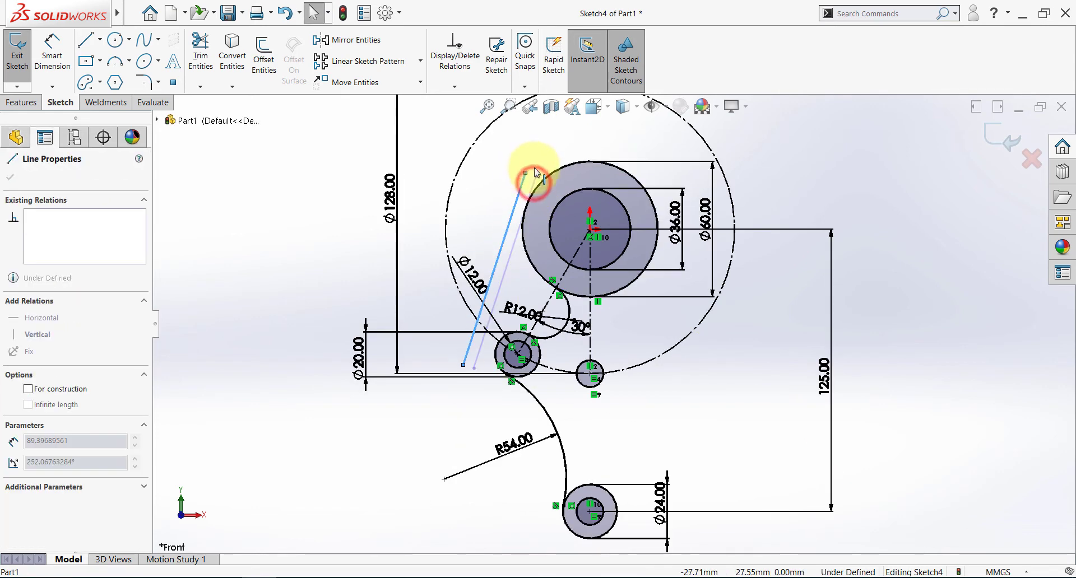
pyautogui.keyDown('ctrl'); pyautogui.click(540, 184); pyautogui.keyUp('ctrl')
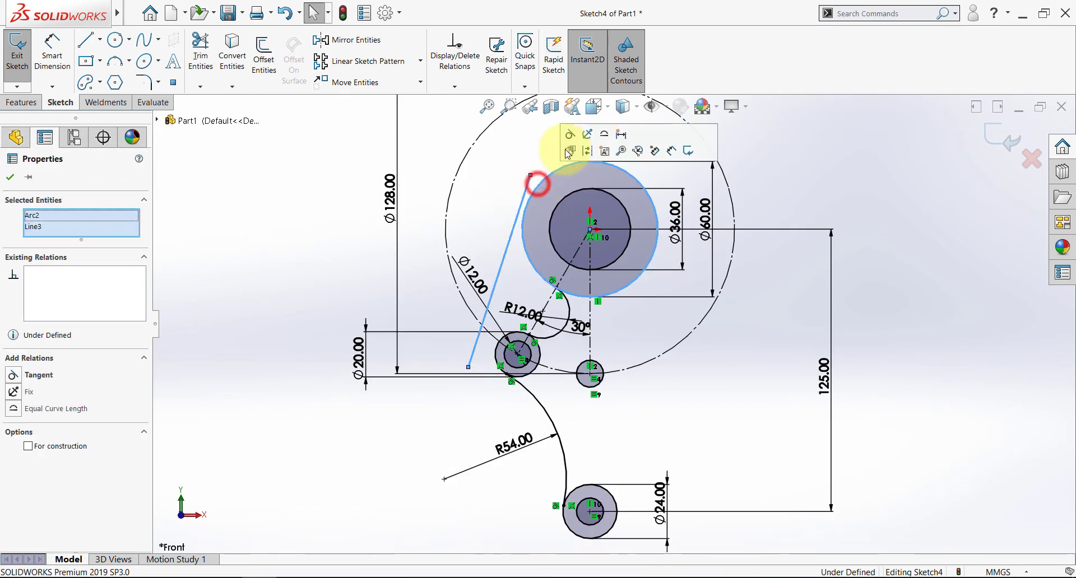
pyautogui.click(573, 136)
pyautogui.click(494, 144)
pyautogui.click(495, 352)
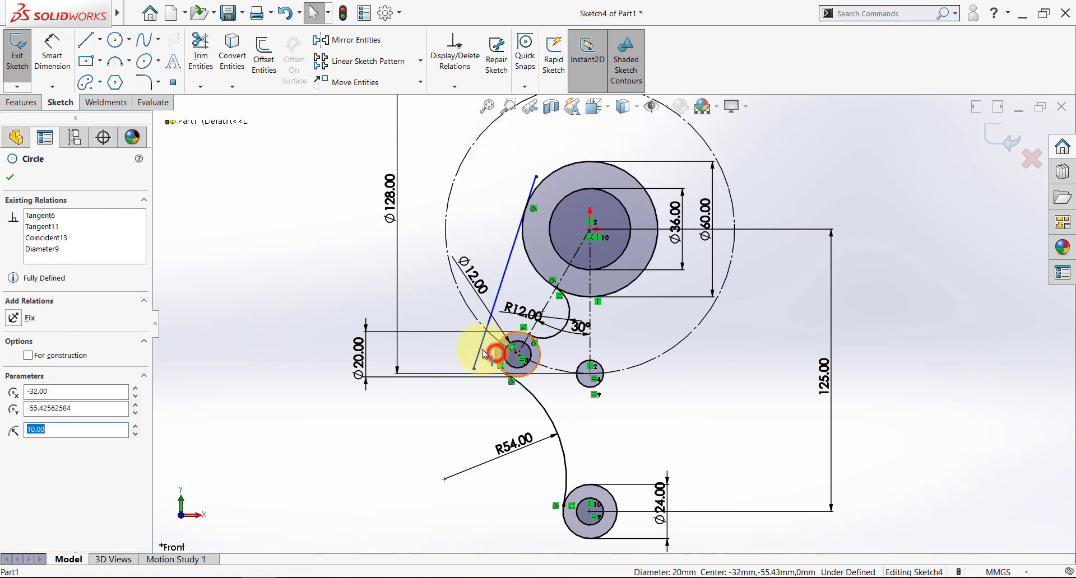
pyautogui.keyDown('ctrl'); pyautogui.click(480, 349); pyautogui.keyUp('ctrl')
pyautogui.click(513, 299)
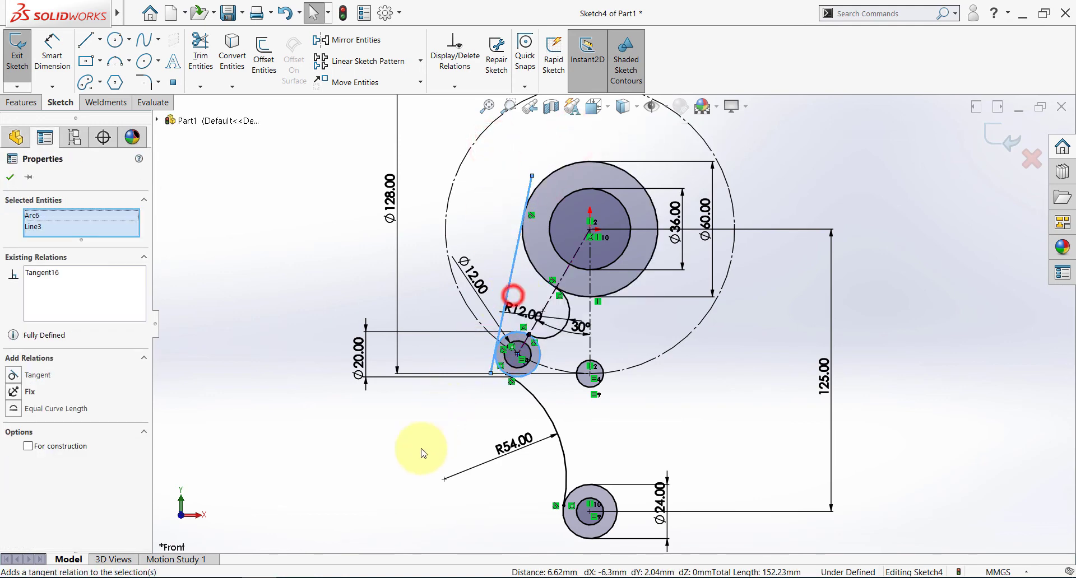
pyautogui.click(421, 449)
# Step: Make the slanted line's upper endpoint coincident with the 60 mm circle
pyautogui.click(532, 176)
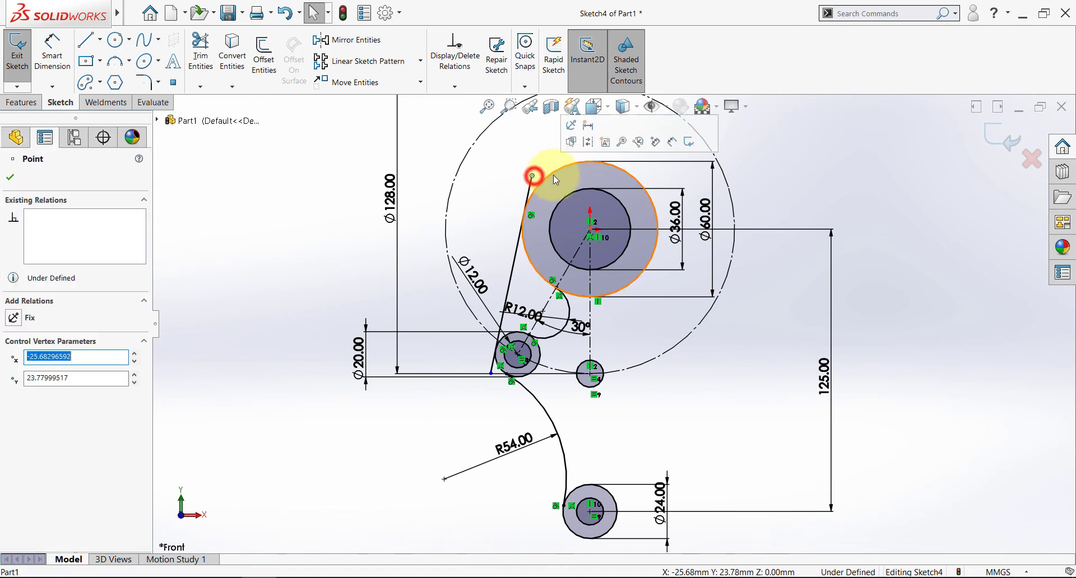
pyautogui.keyDown('ctrl'); pyautogui.click(554, 169); pyautogui.keyUp('ctrl')
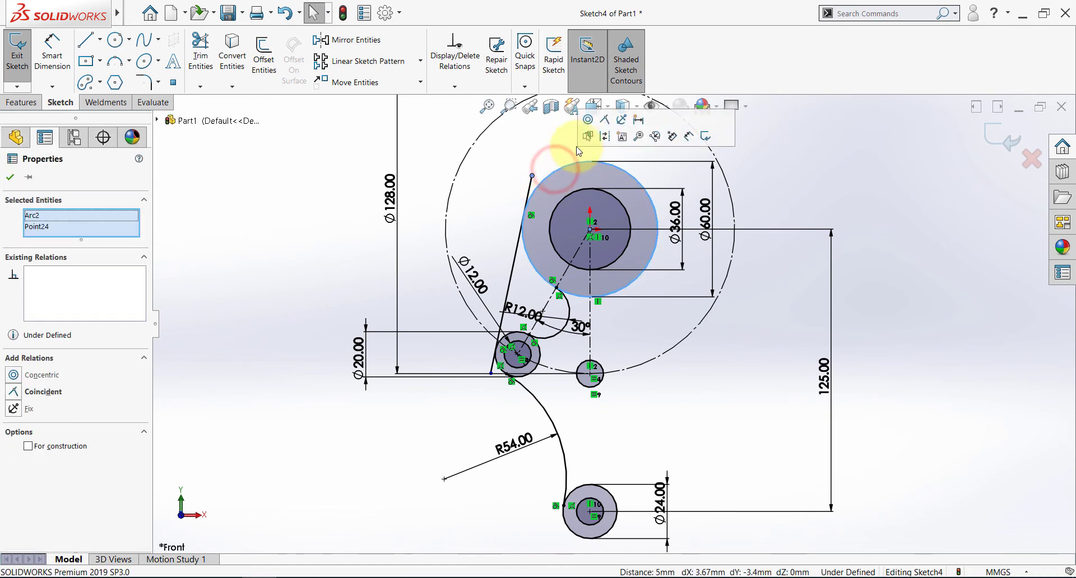
pyautogui.click(587, 136)
pyautogui.click(485, 242)
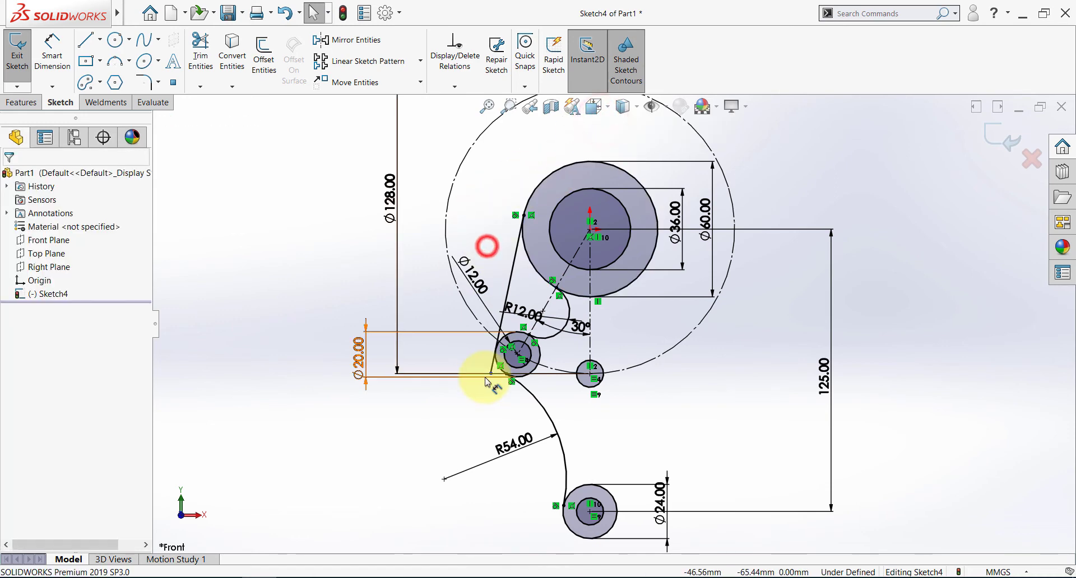
# Step: Make the slanted line's lower endpoint coincident with the 20 mm circle
pyautogui.scroll(-5, 493, 373)
pyautogui.click(514, 374)
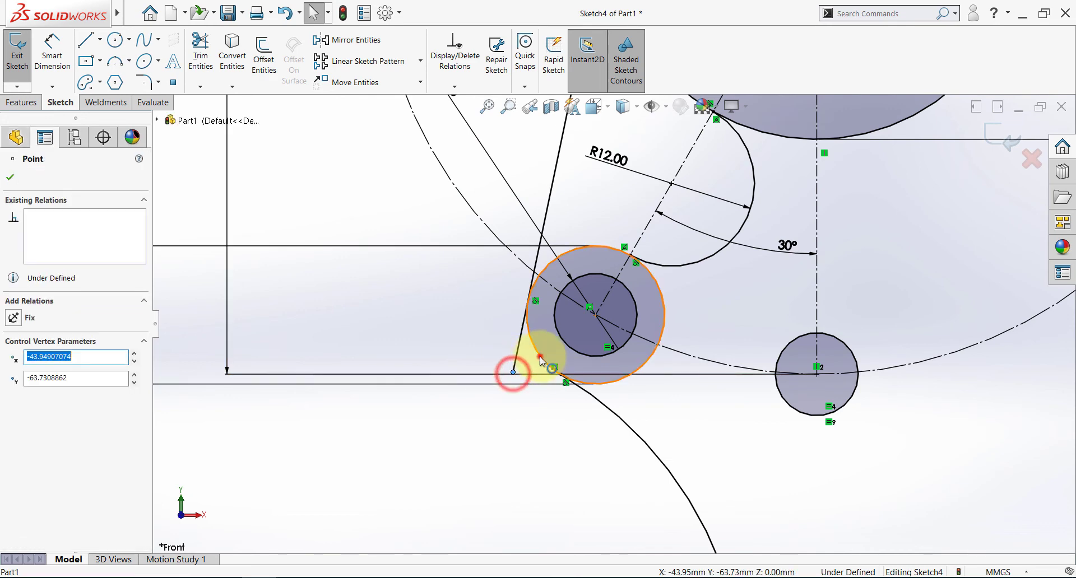
pyautogui.keyDown('ctrl'); pyautogui.click(540, 356); pyautogui.keyUp('ctrl')
pyautogui.click(588, 305)
pyautogui.click(470, 320)
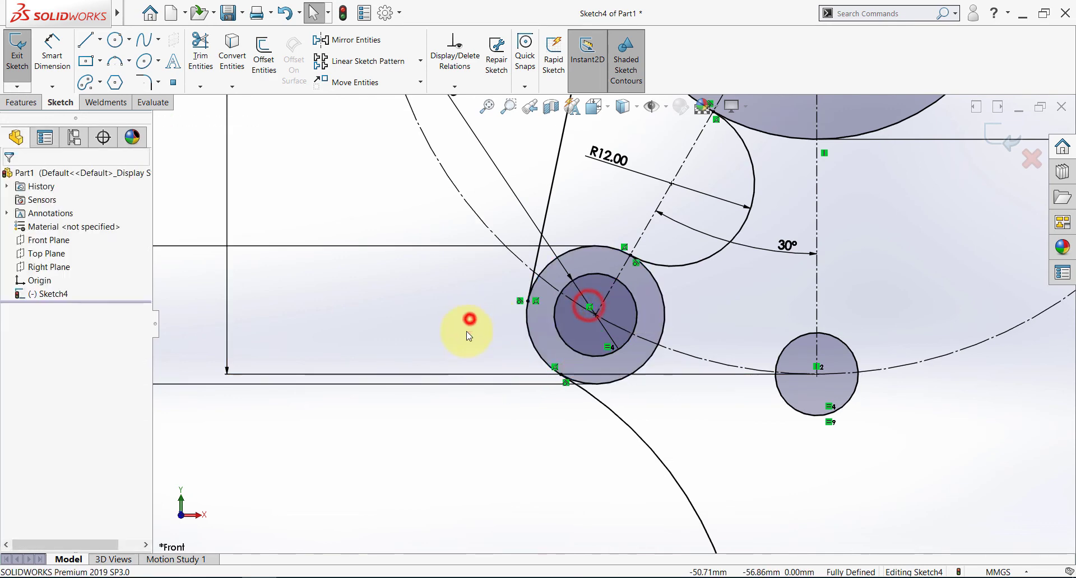
pyautogui.scroll(5, 469, 328)
pyautogui.scroll(-5, 720, 345)
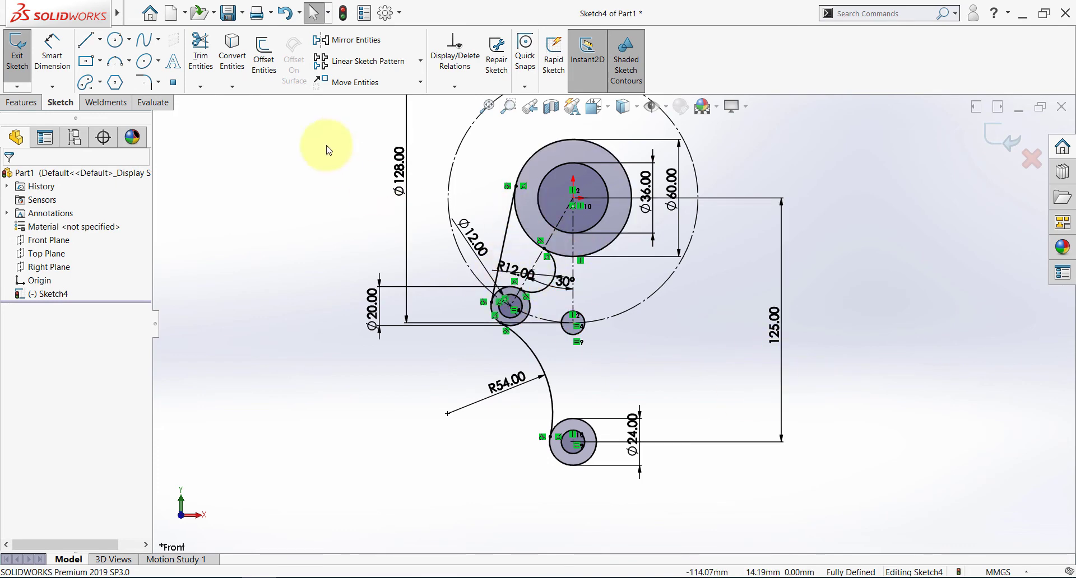
# Step: Mirror the slanted line, R12 arc, 20 mm circle, its 12 mm hole and the R54 arc about the vertical centerline
pyautogui.click(359, 42)
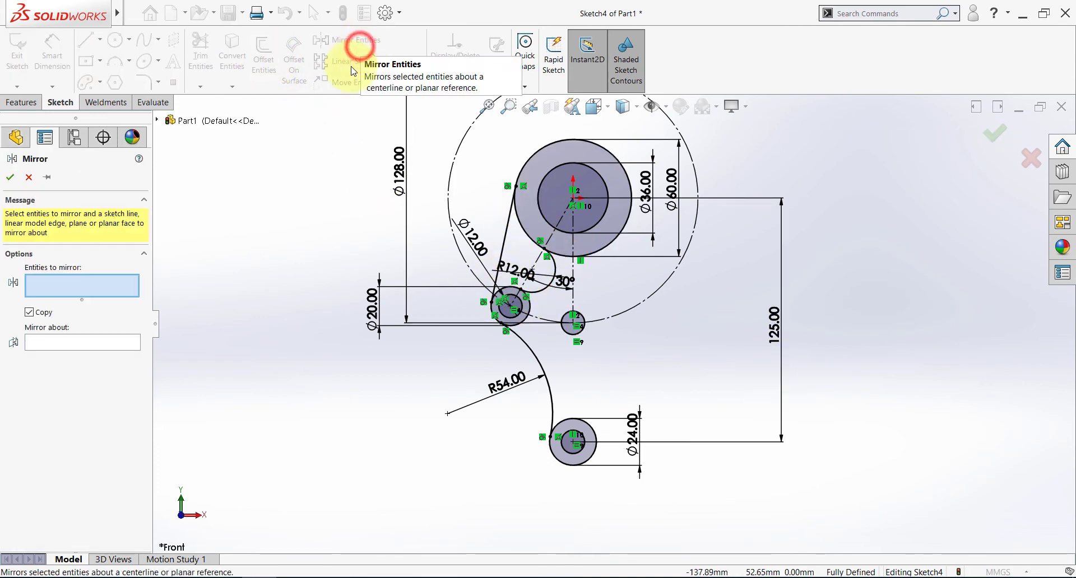
pyautogui.click(85, 343)
pyautogui.click(574, 268)
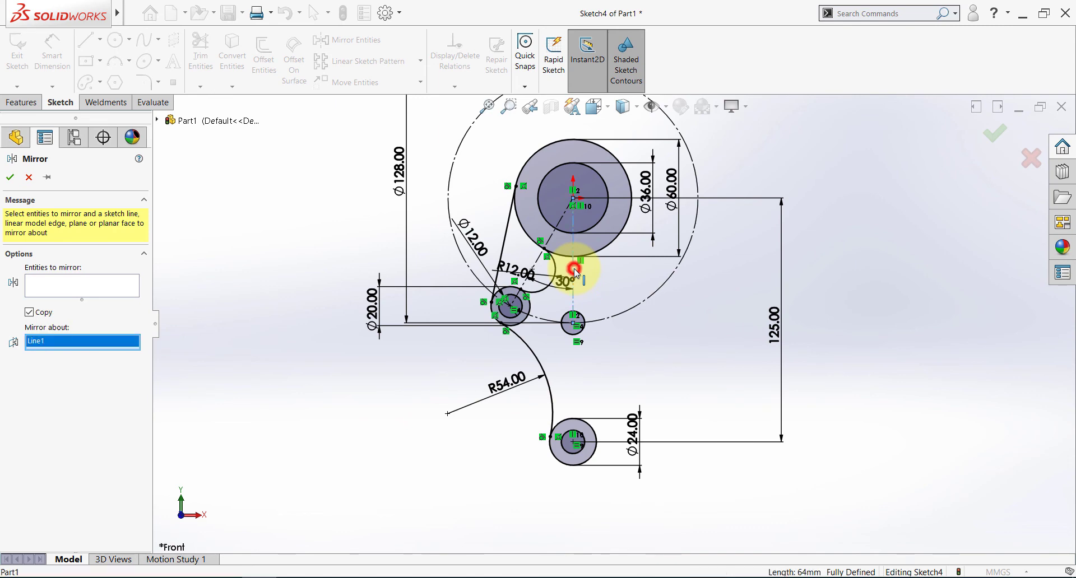
pyautogui.click(80, 284)
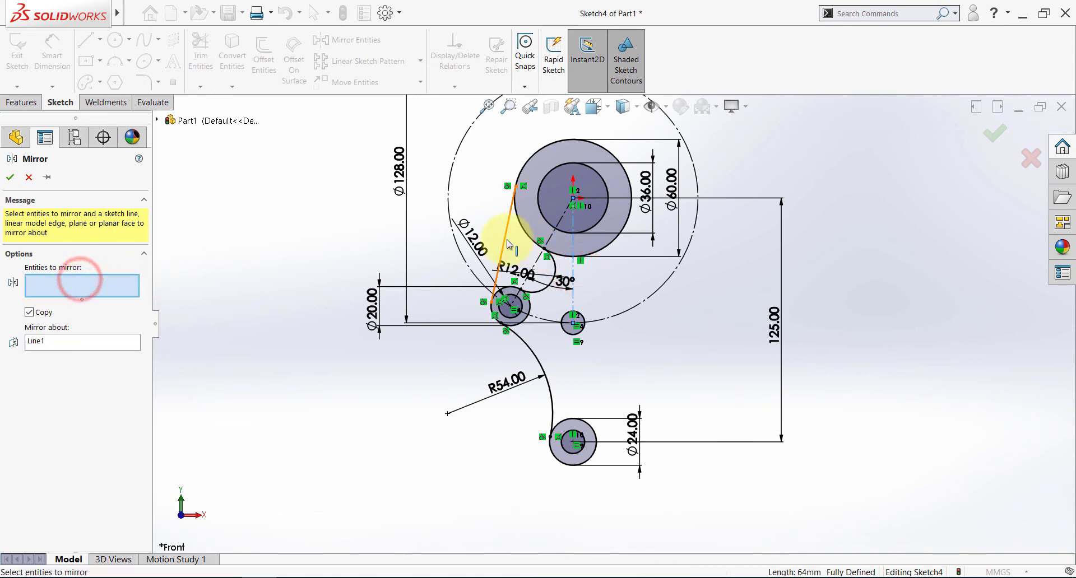
pyautogui.click(507, 240)
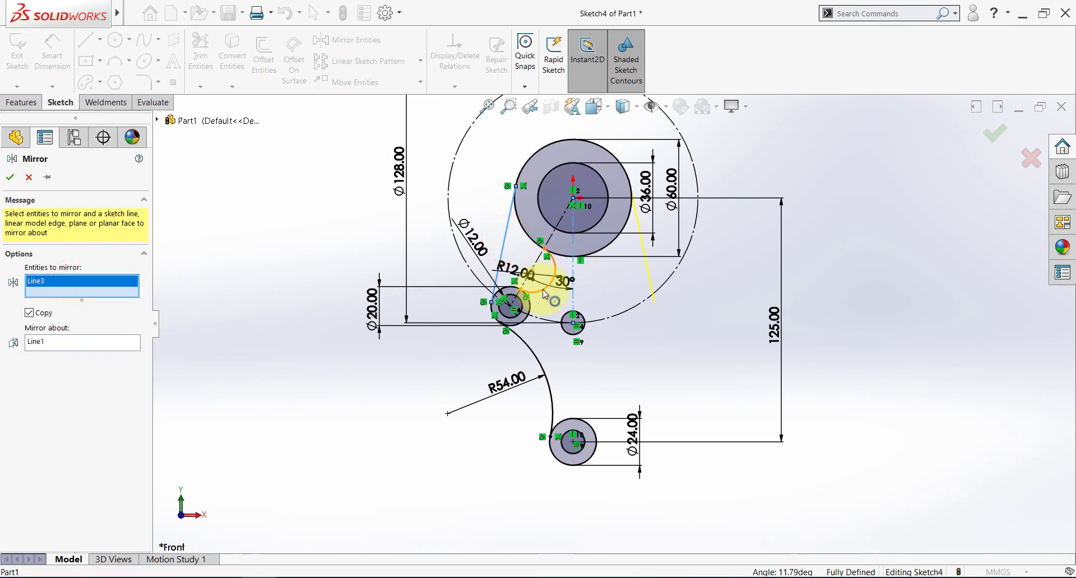
pyautogui.click(543, 293)
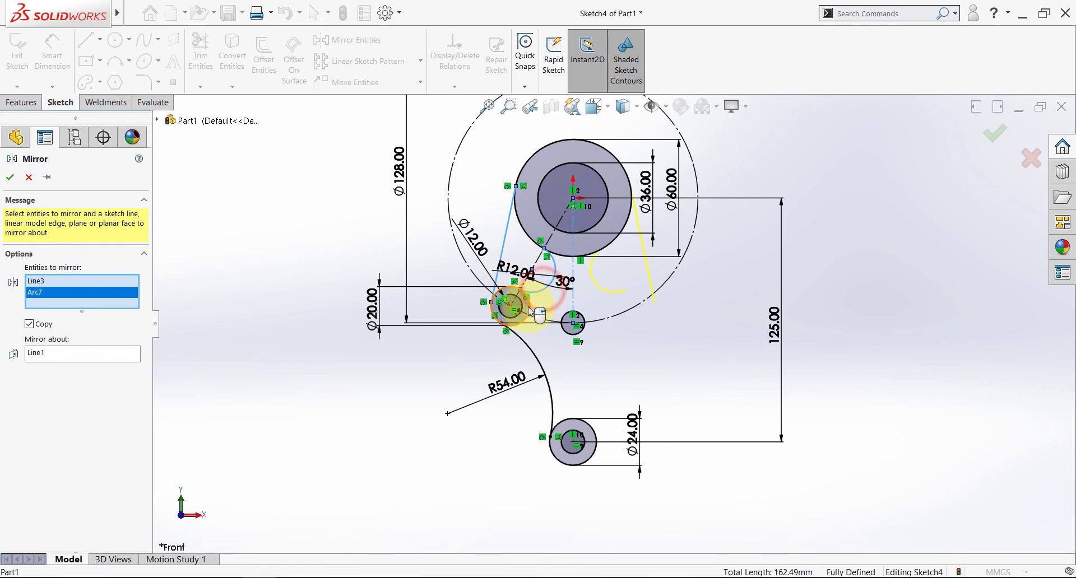
pyautogui.click(531, 311)
pyautogui.click(521, 311)
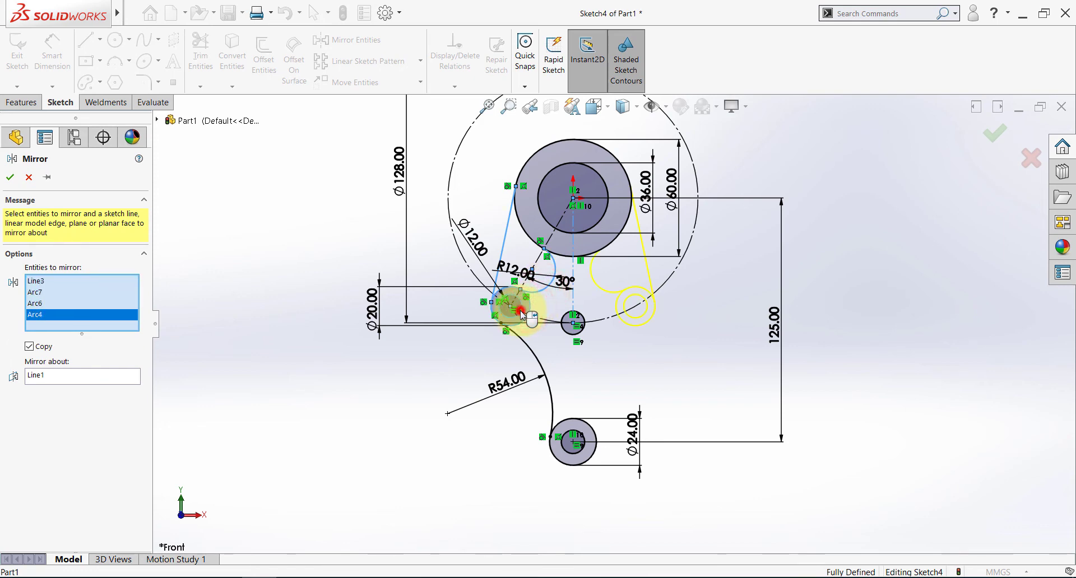
pyautogui.click(516, 338)
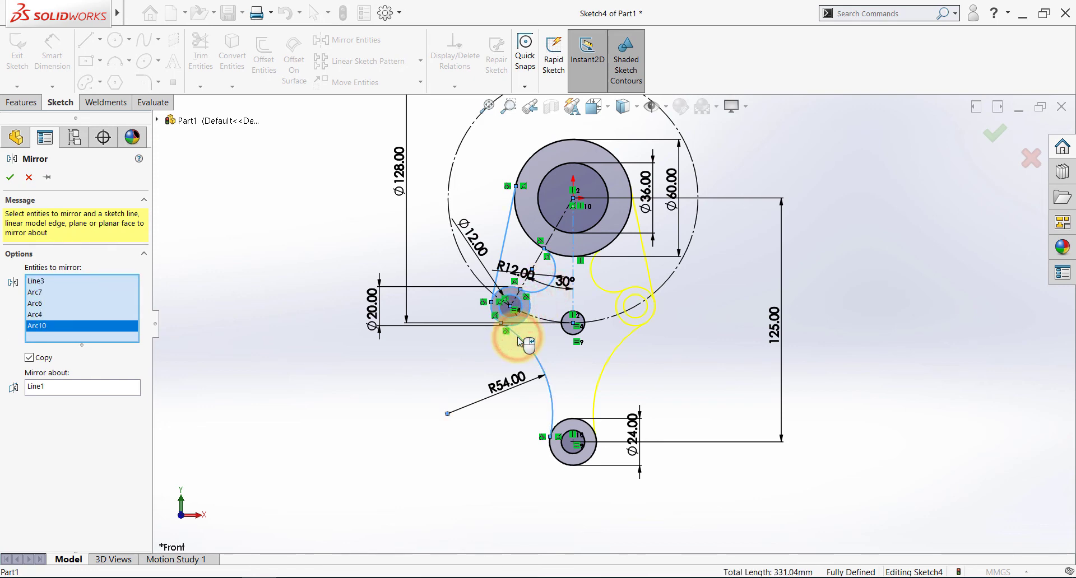
pyautogui.click(9, 178)
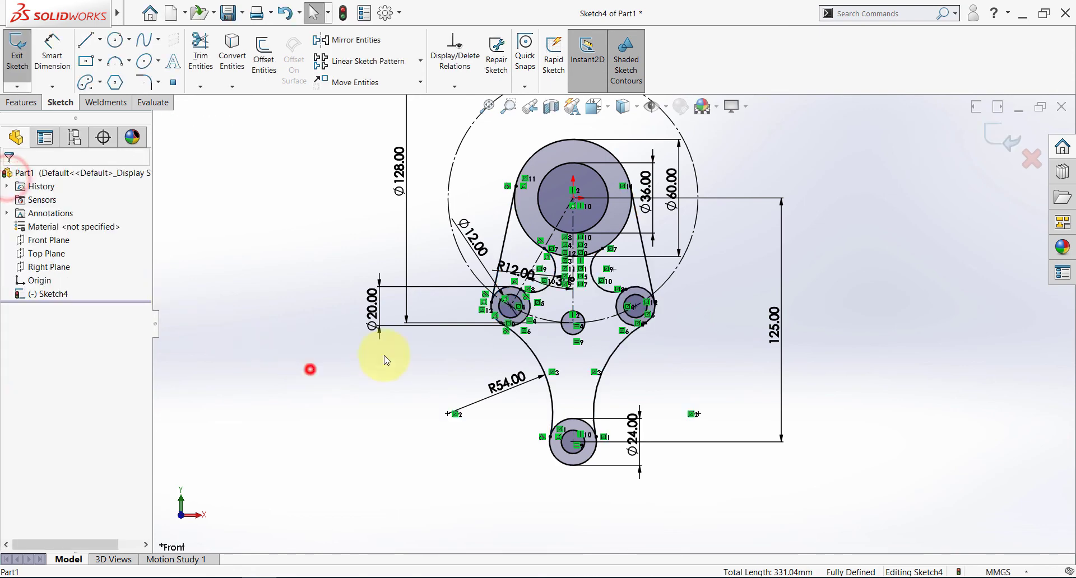
# Step: Power trim the lower portion of the 60 mm circle between the two R12 arcs
pyautogui.scroll(-3, 569, 312)
pyautogui.scroll(2, 579, 305)
pyautogui.click(210, 50)
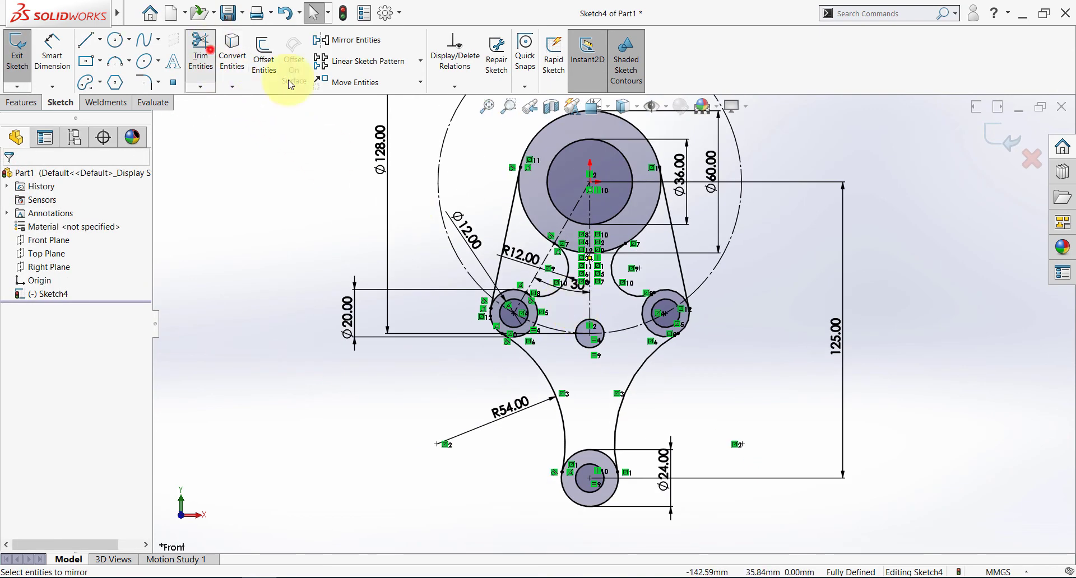
pyautogui.scroll(-3, 660, 240)
pyautogui.click(506, 296)
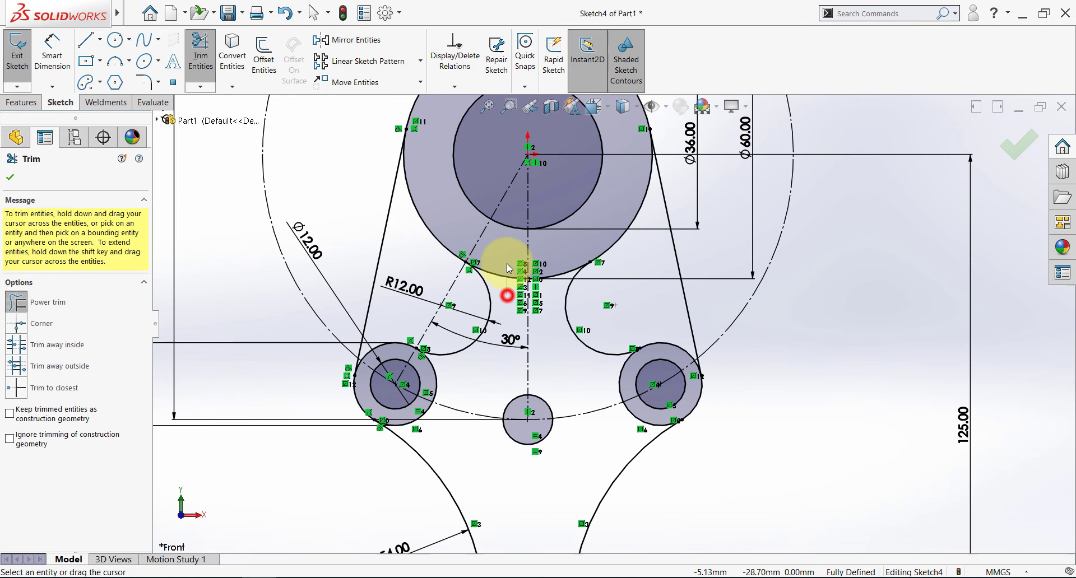
pyautogui.click(544, 298)
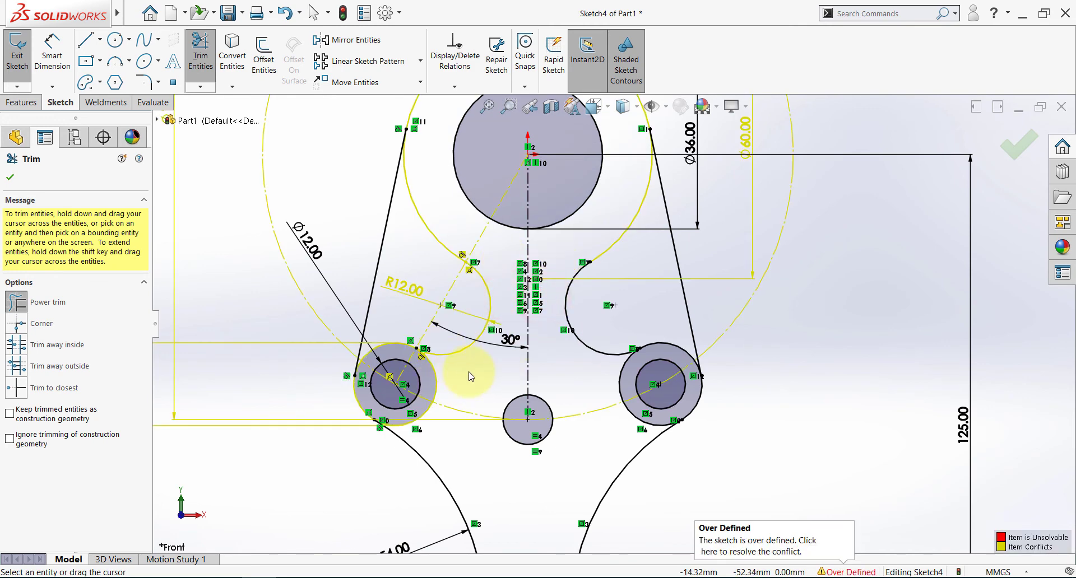
# Step: Power trim the inner portions of both 20 mm circles between the R12 and R54 arcs
pyautogui.moveTo(459, 372); pyautogui.dragTo(430, 374)
pyautogui.moveTo(434, 431)
pyautogui.mouseDown()
pyautogui.moveTo(412, 424)
pyautogui.moveTo(416, 431)
pyautogui.mouseUp()
pyautogui.moveTo(628, 420)
pyautogui.mouseDown()
pyautogui.moveTo(619, 426)
pyautogui.moveTo(637, 406)
pyautogui.moveTo(633, 376)
pyautogui.mouseUp()
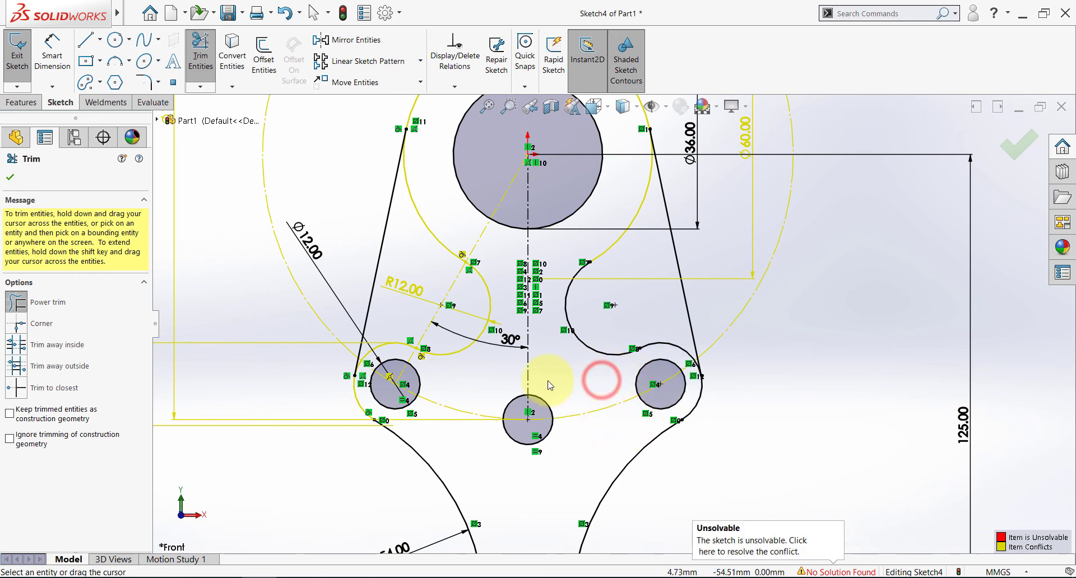
# Step: Power trim the upper portion of the 24 mm circle between the two R54 arcs and fit the sketch in view
pyautogui.scroll(3, 549, 385)
pyautogui.scroll(-4, 528, 499)
pyautogui.moveTo(605, 427); pyautogui.dragTo(603, 469)
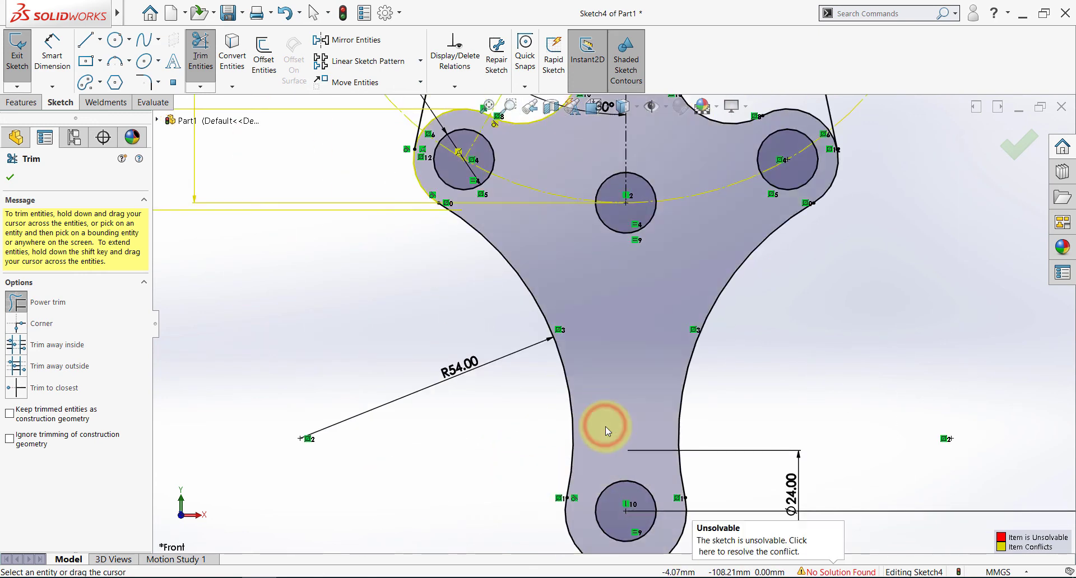
pyautogui.scroll(5, 606, 426)
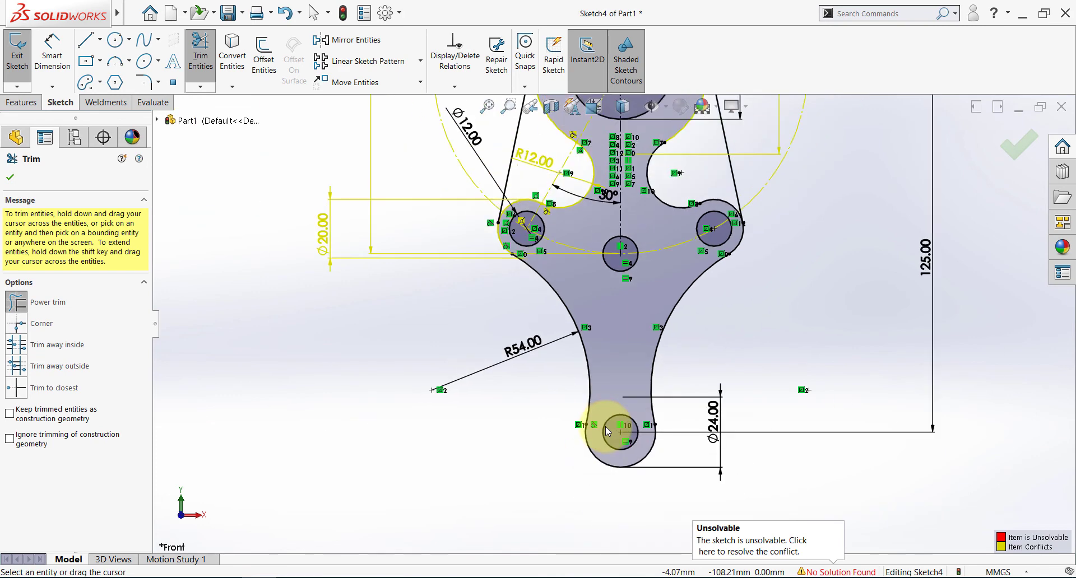
pyautogui.click(11, 178)
pyautogui.click(487, 106)
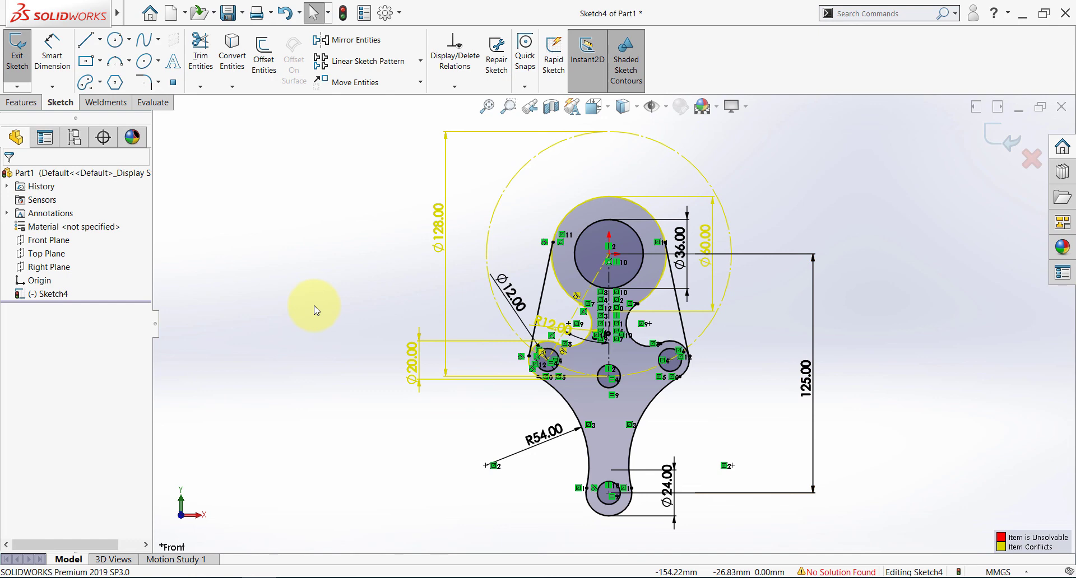
# Step: Delete the conflicting 20 mm diameter dimension and fit the whole sketch in view
pyautogui.scroll(-3, 655, 338)
pyautogui.scroll(2, 538, 337)
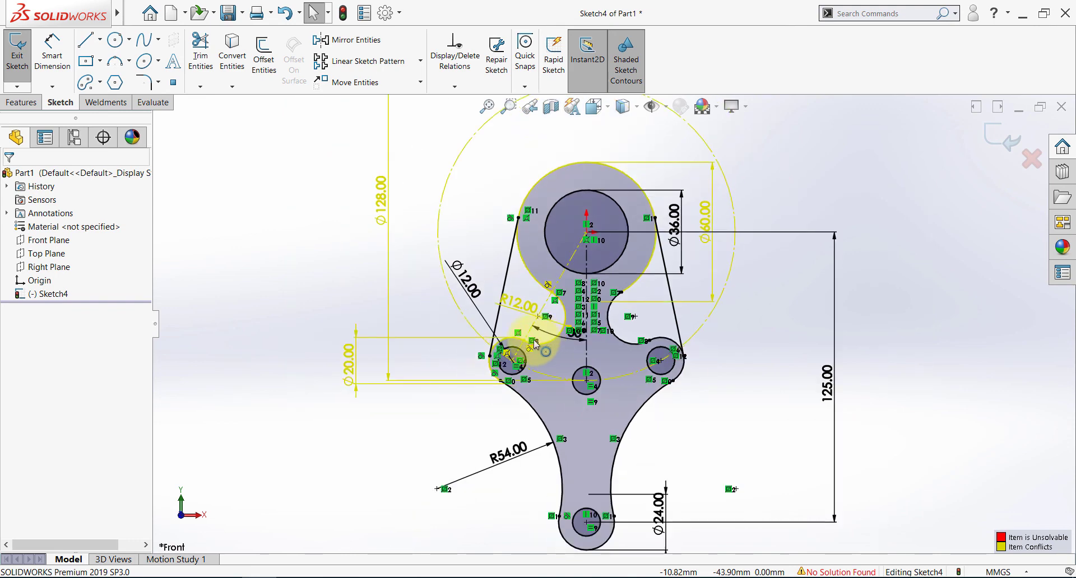
pyautogui.scroll(2, 454, 296)
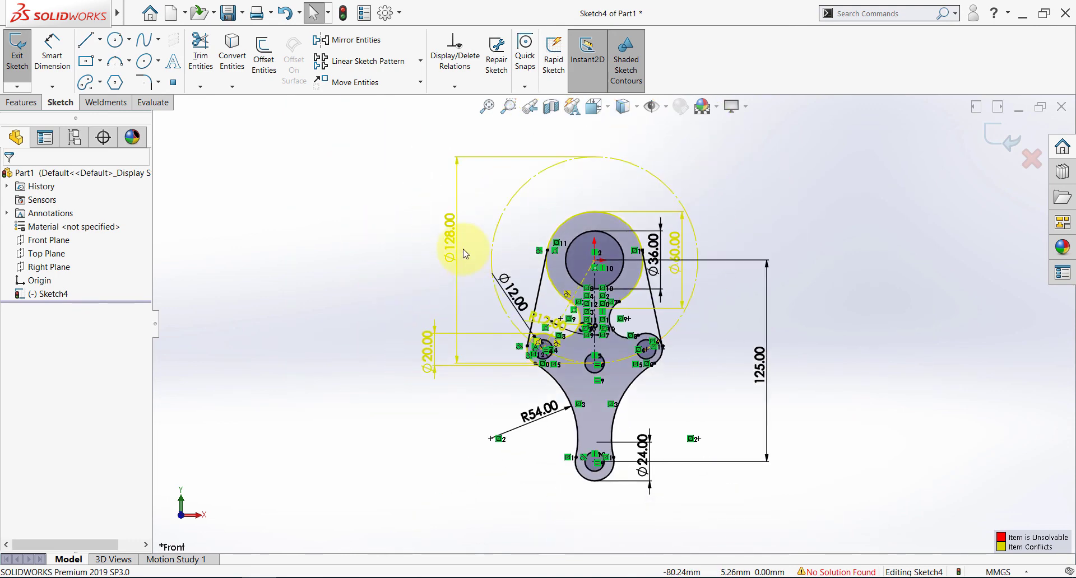
pyautogui.scroll(-3, 563, 314)
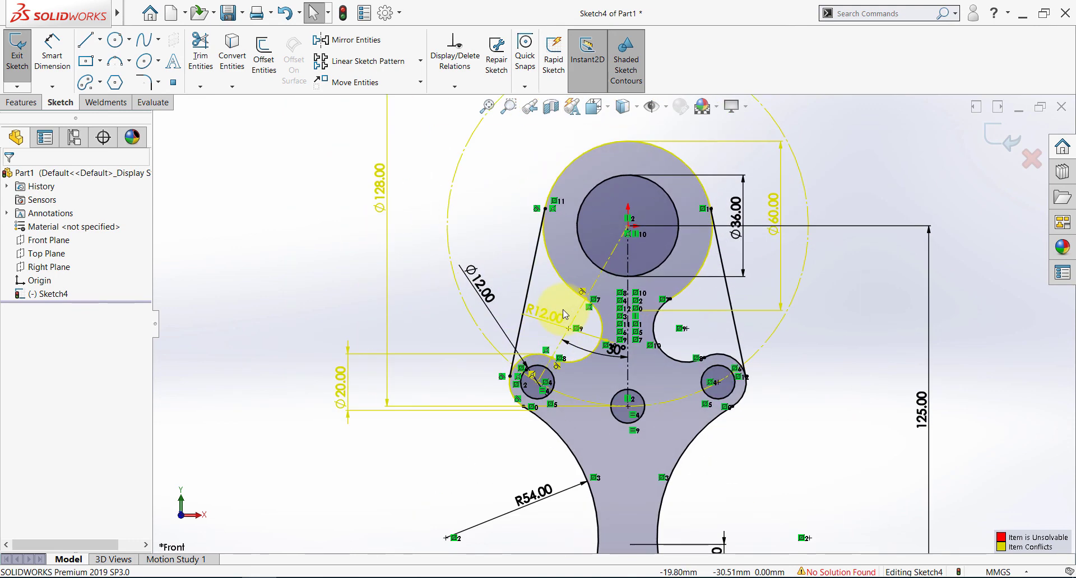
pyautogui.click(372, 356)
pyautogui.press('Delete')
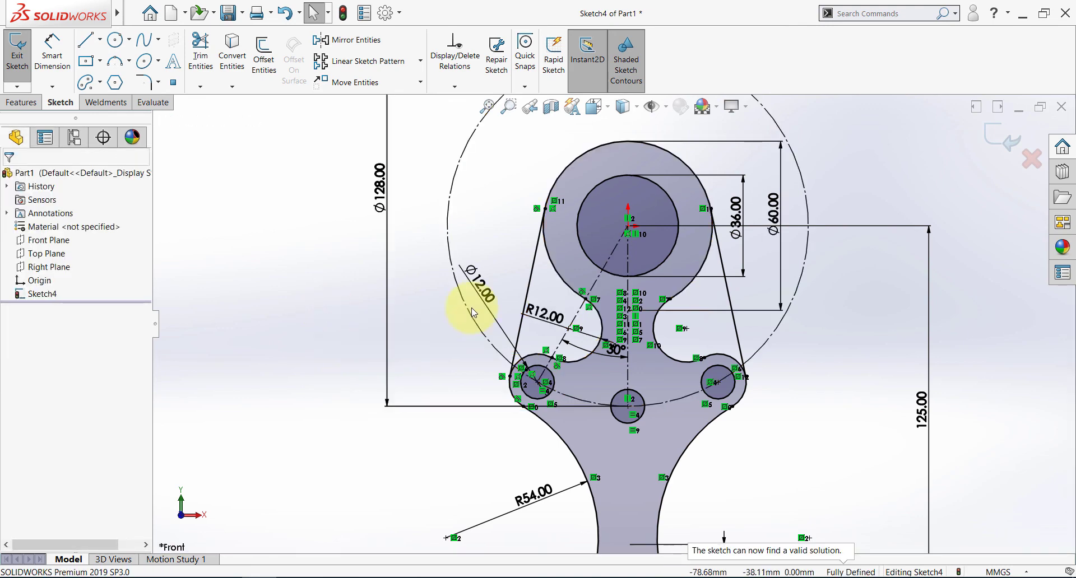
pyautogui.press('f')
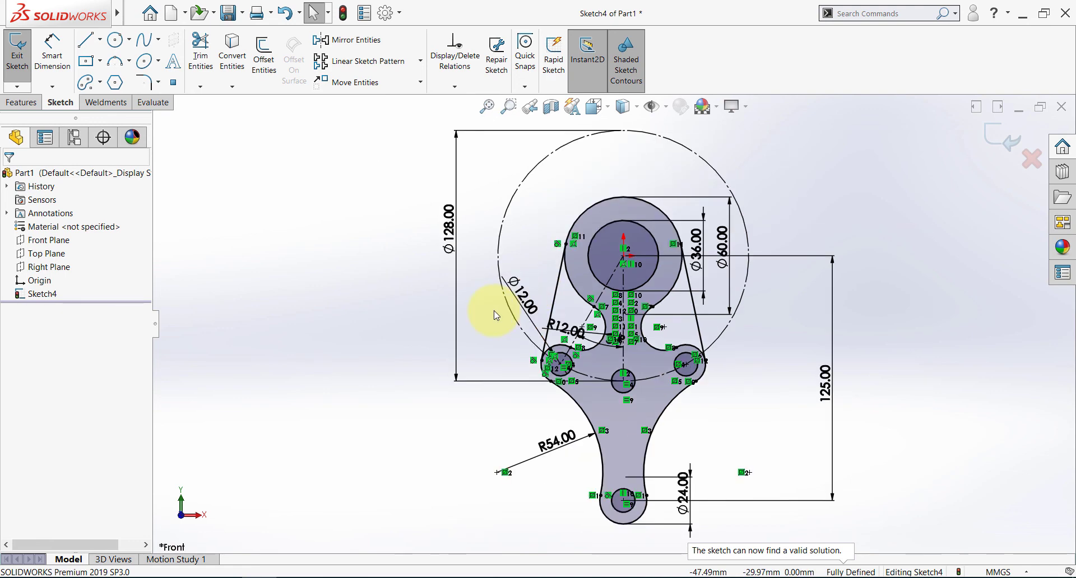